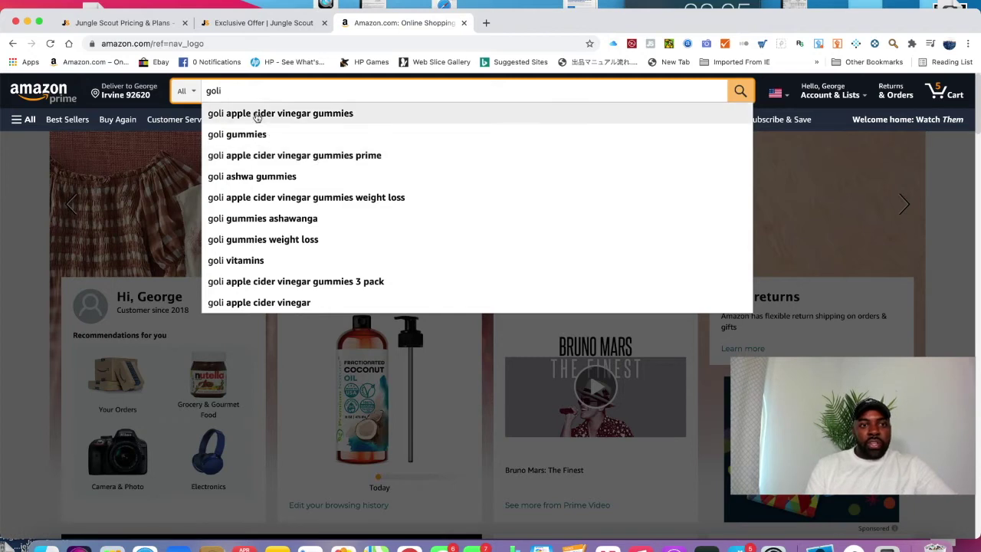
# Search for 'goli apple cider vinegar gummies' and browse the results for the 1-pack, 60-count listing
pyautogui.click(314, 114)
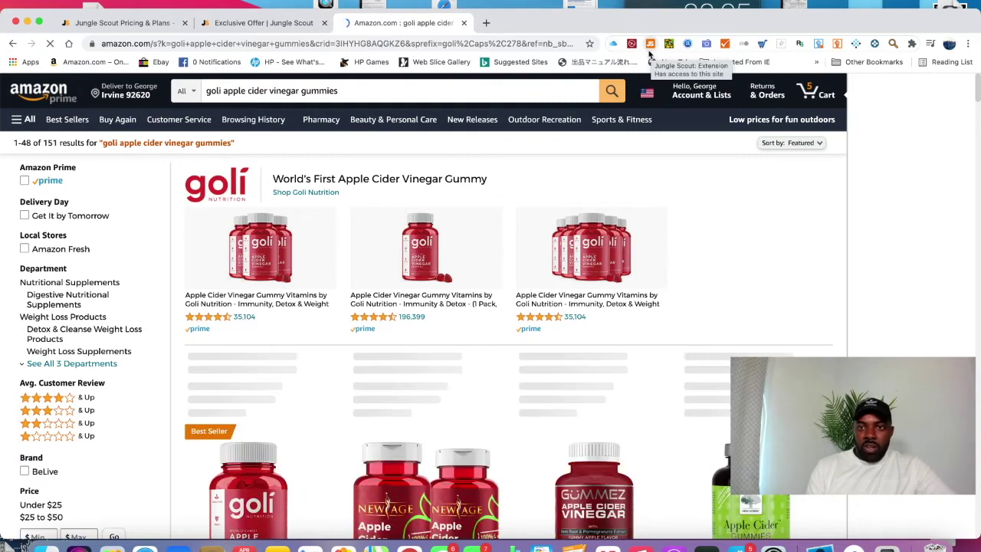
pyautogui.scroll(-5, 560, 385)
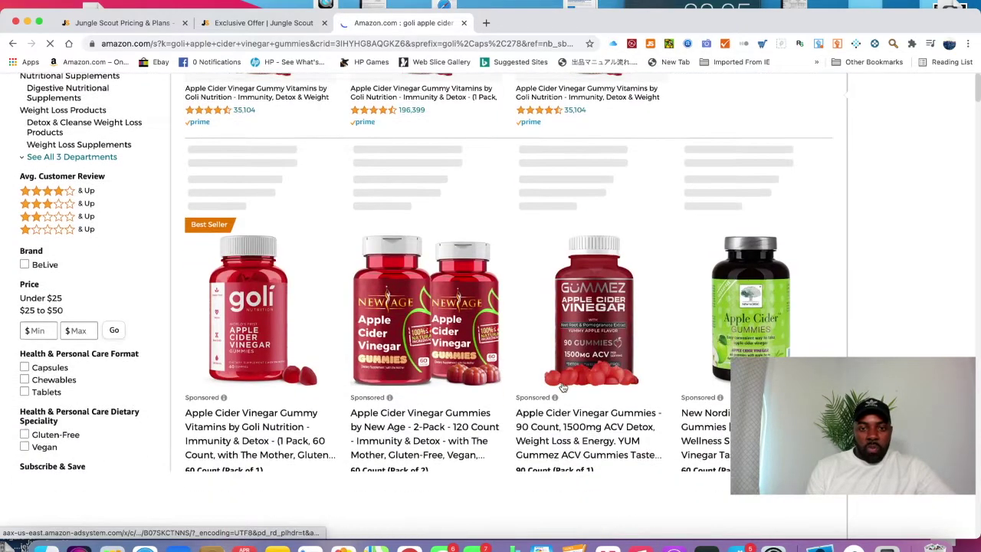
pyautogui.scroll(5, 609, 312)
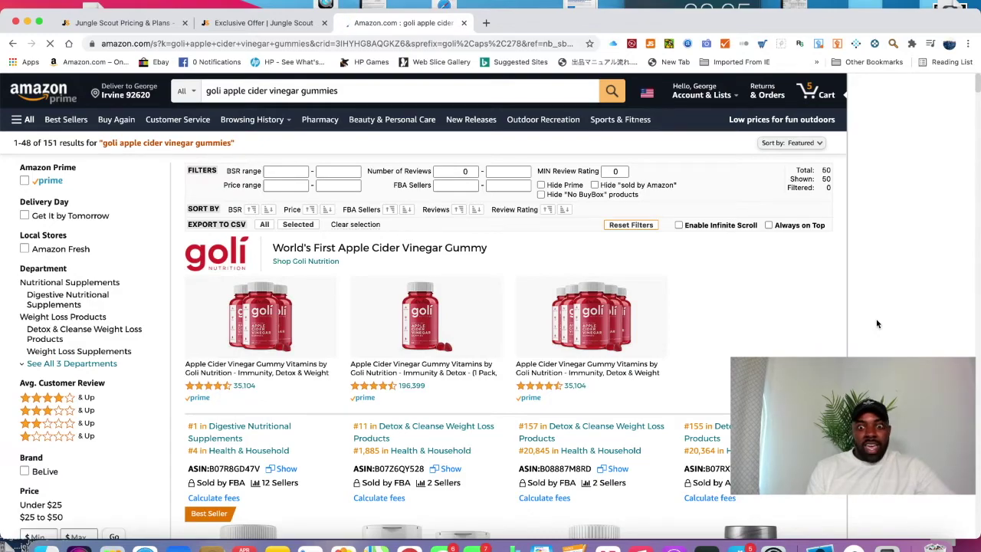
pyautogui.scroll(-5, 828, 340)
pyautogui.scroll(-5, 828, 340)
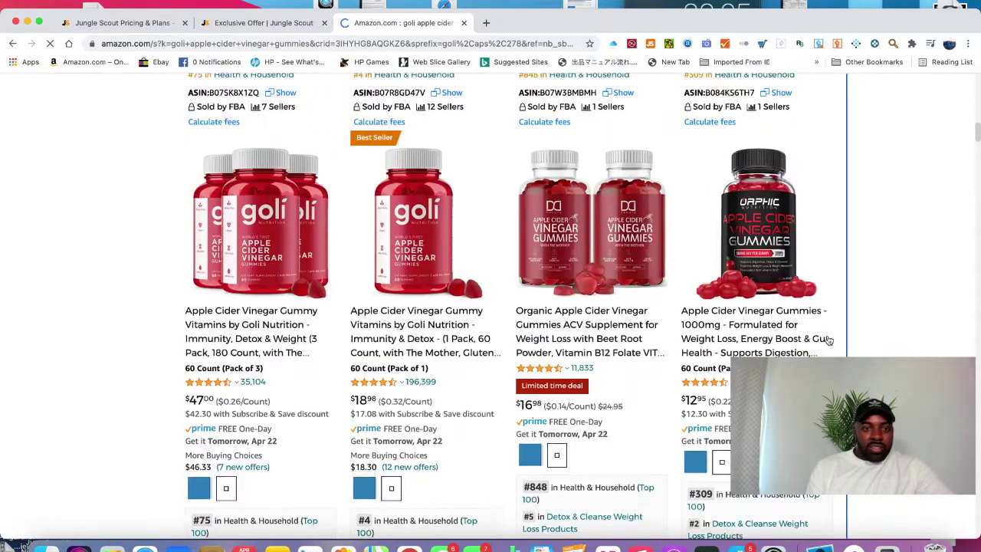
pyautogui.scroll(-3, 828, 340)
pyautogui.scroll(-1, 828, 340)
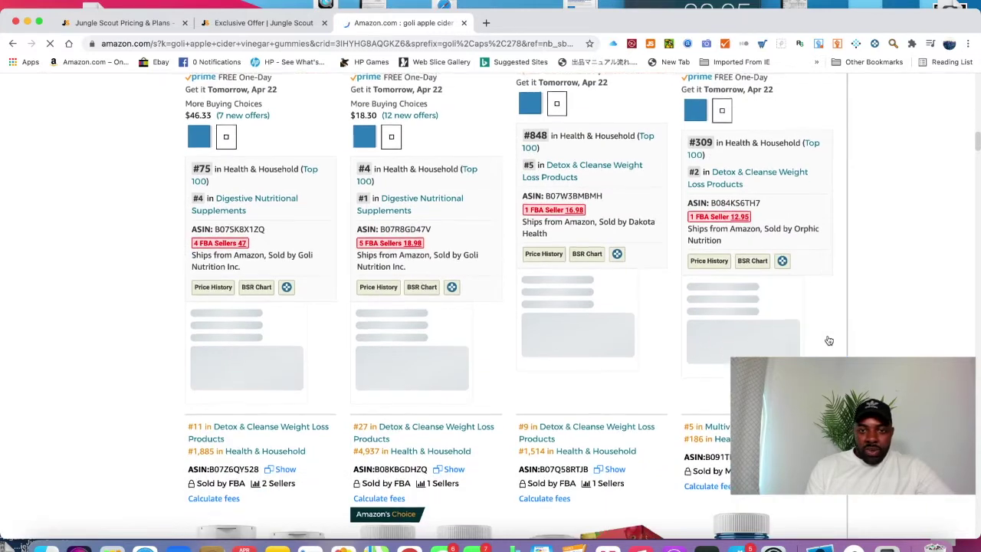
pyautogui.scroll(3, 827, 339)
pyautogui.scroll(2, 580, 296)
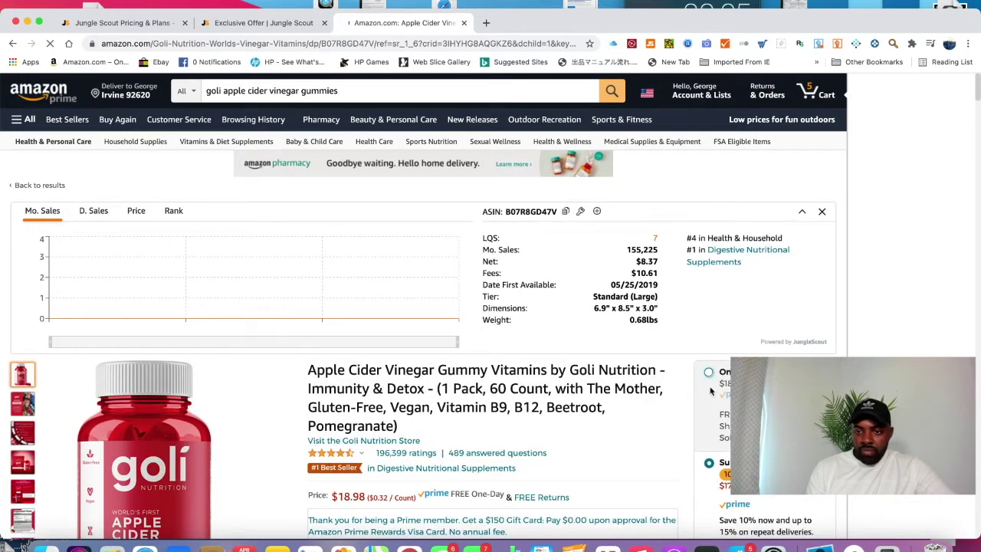
# Choose one-time purchase and show Jungle Scout's Goli summary: 155,225 monthly sales, rank 4, $18.98
pyautogui.click(710, 373)
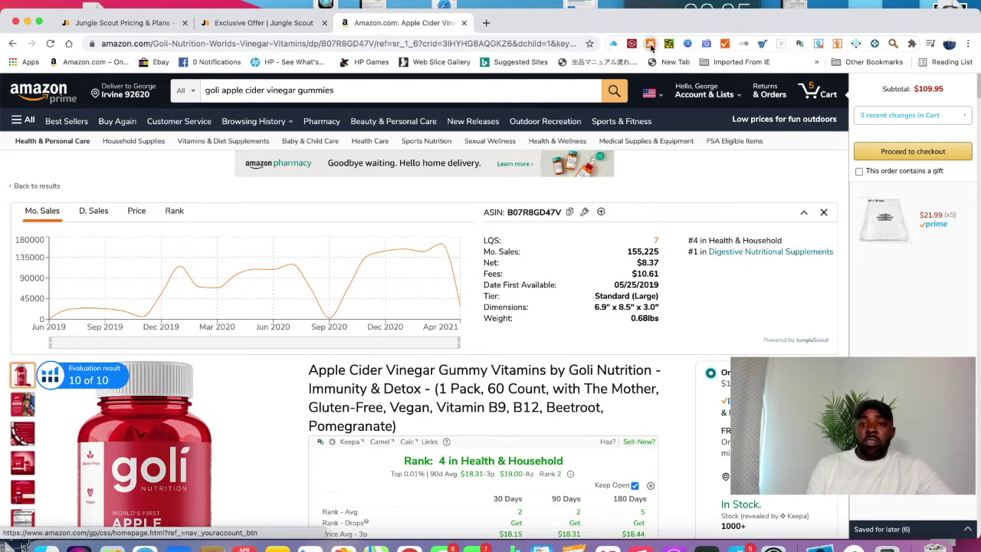
pyautogui.click(650, 44)
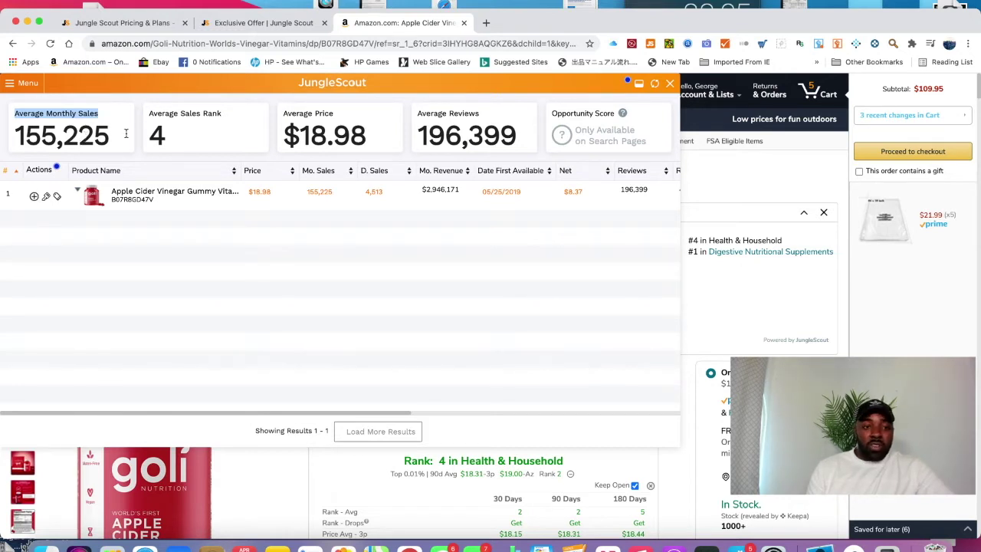
pyautogui.click(175, 115)
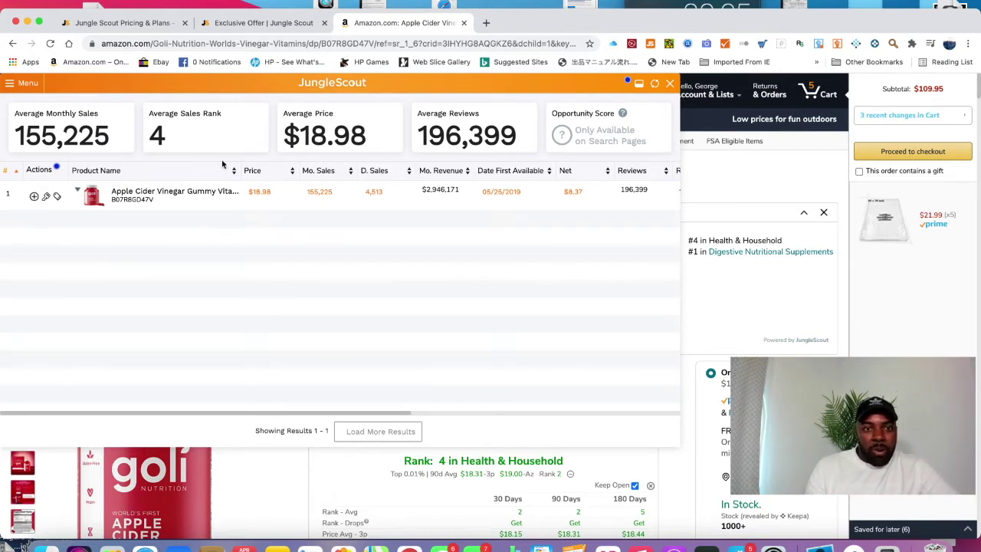
pyautogui.moveTo(286, 121); pyautogui.dragTo(338, 124)
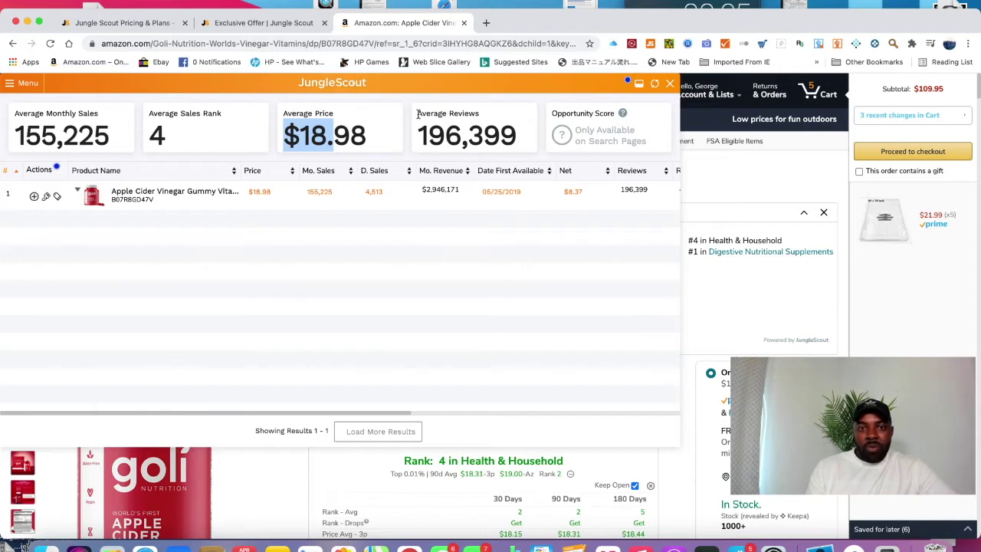
pyautogui.moveTo(418, 114); pyautogui.dragTo(481, 115)
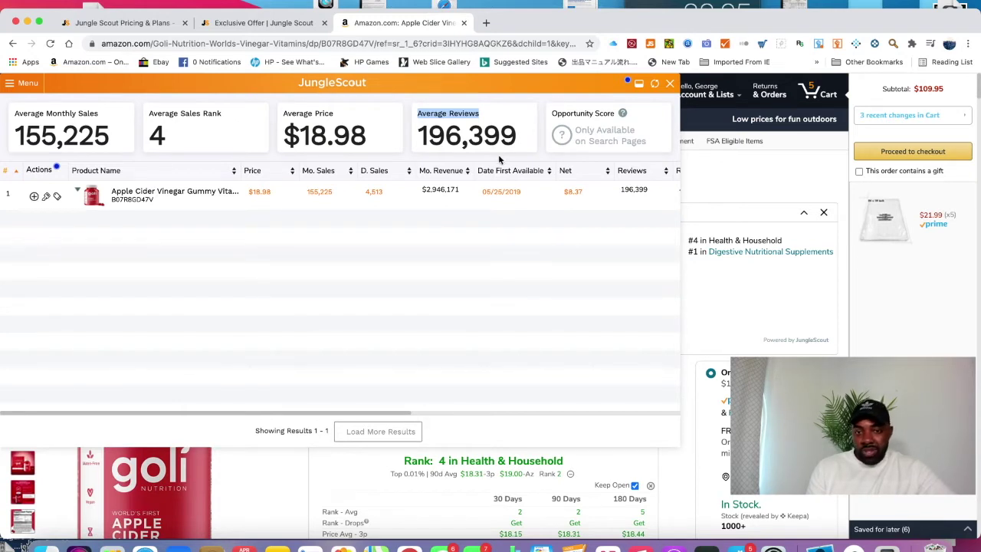
pyautogui.hscroll(3, 531, 197)
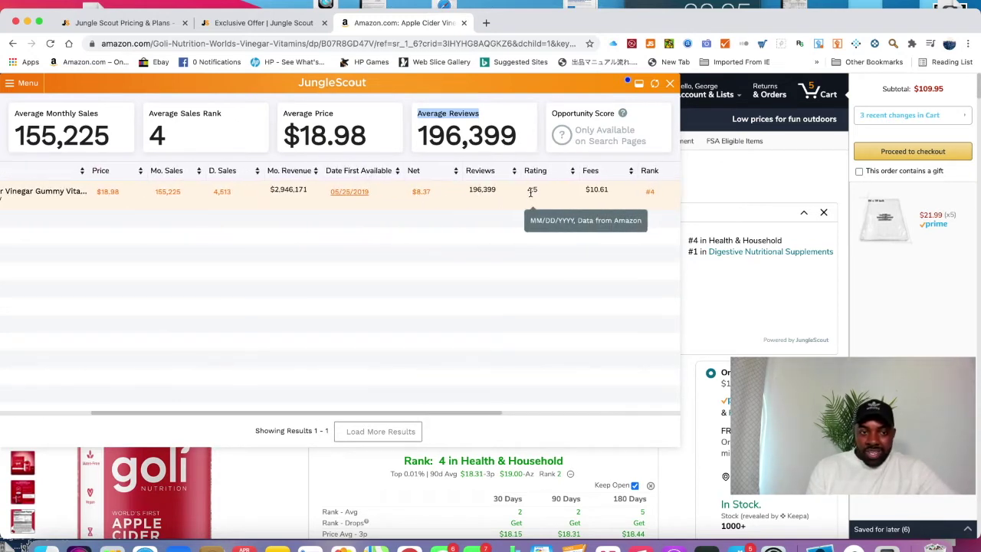
pyautogui.hscroll(2, 528, 195)
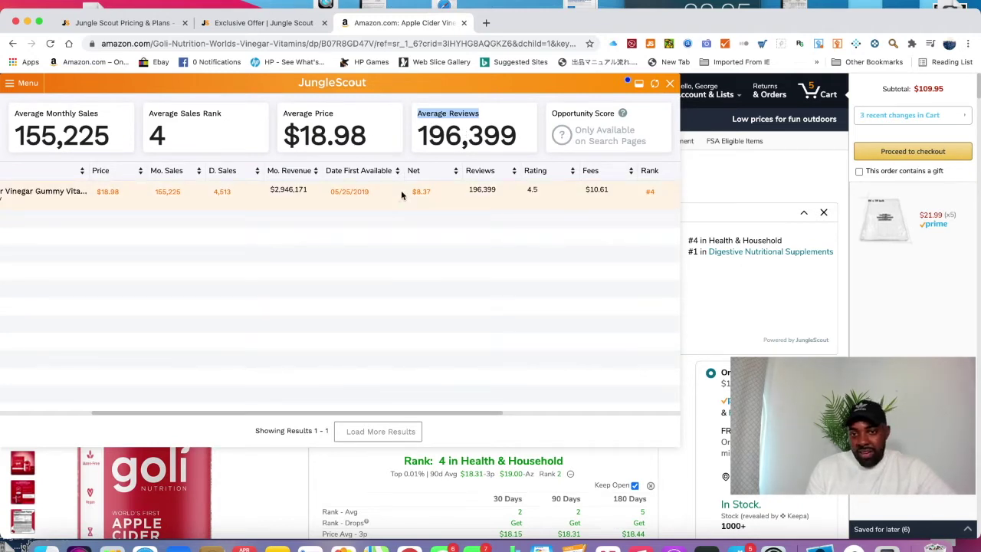
pyautogui.hscroll(2, 401, 193)
pyautogui.hscroll(3, 401, 193)
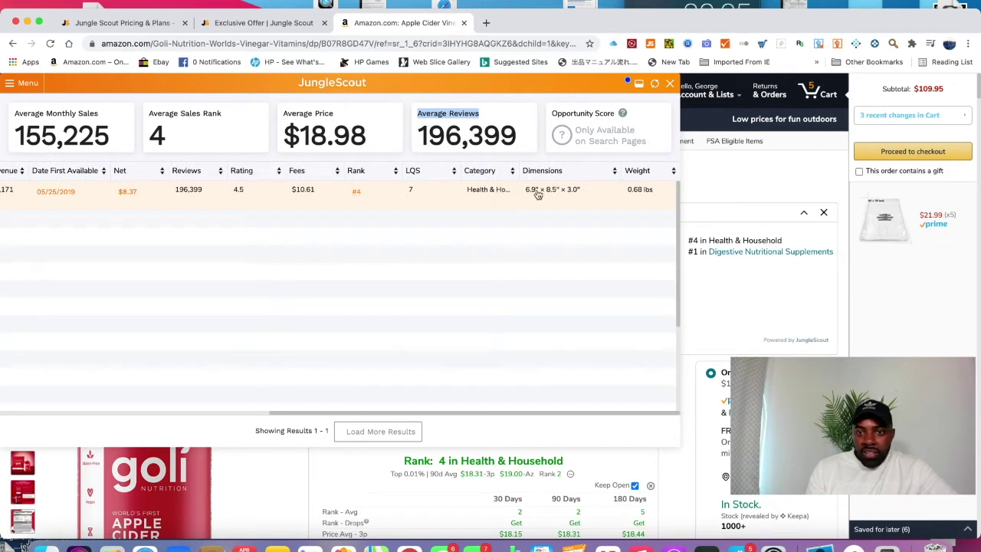
pyautogui.hscroll(-6, 249, 202)
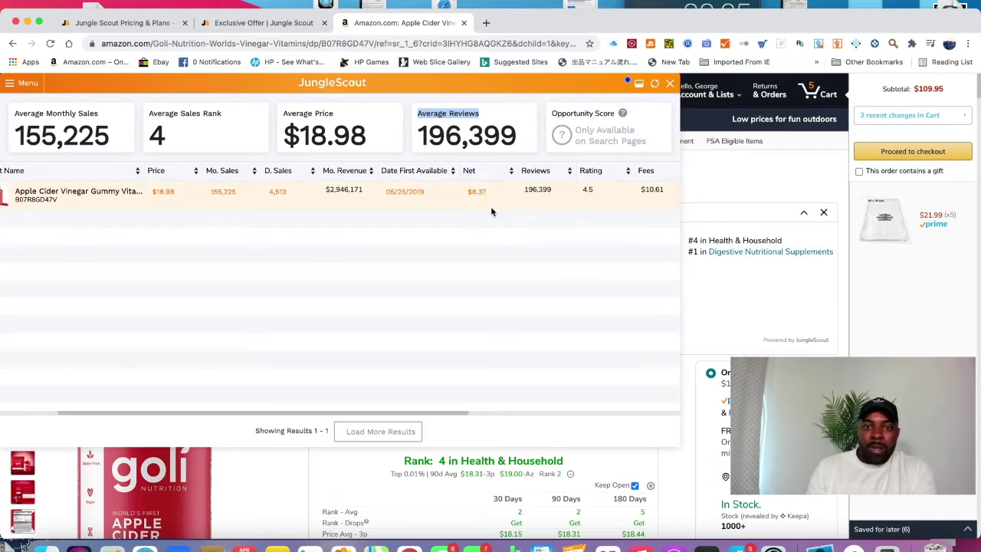
pyautogui.hscroll(3, 552, 191)
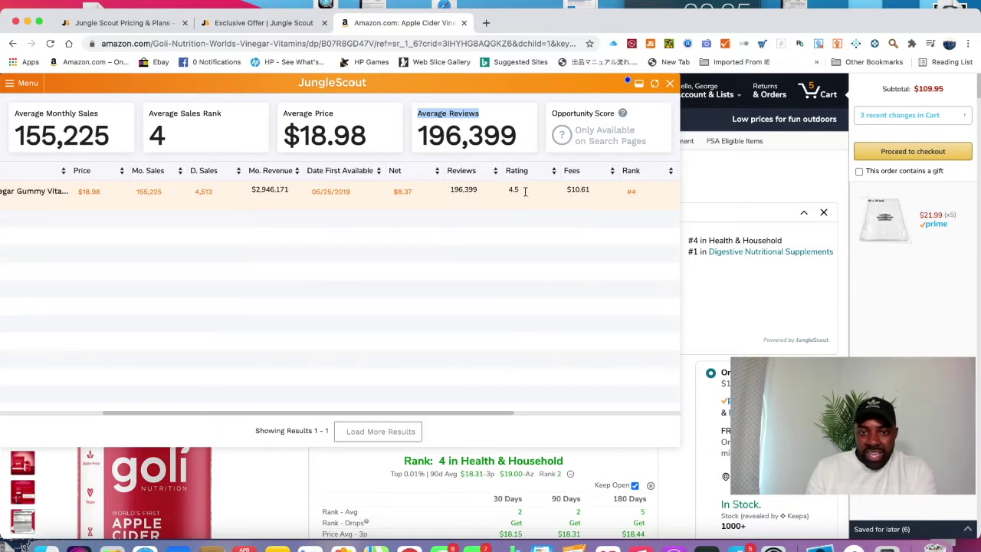
pyautogui.hscroll(4, 544, 201)
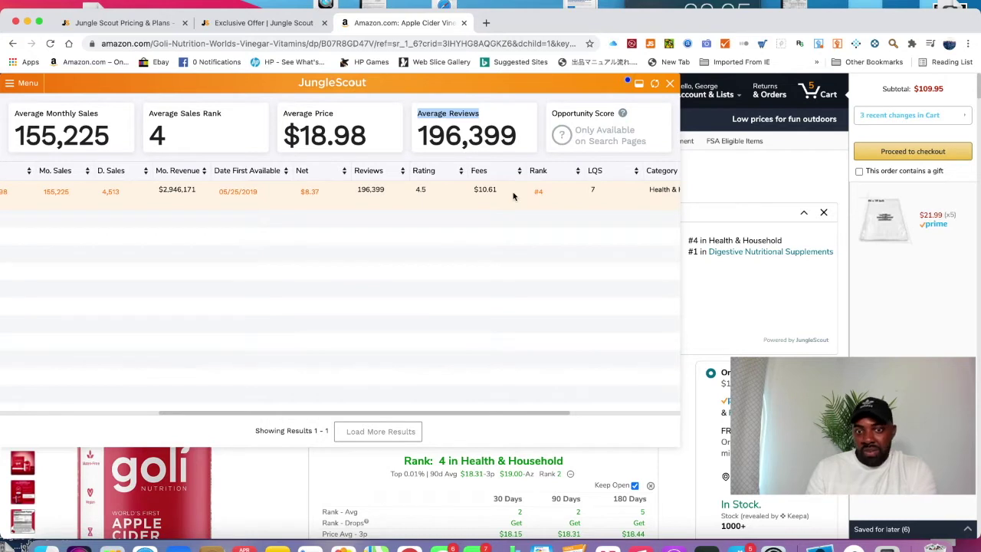
pyautogui.hscroll(2, 514, 196)
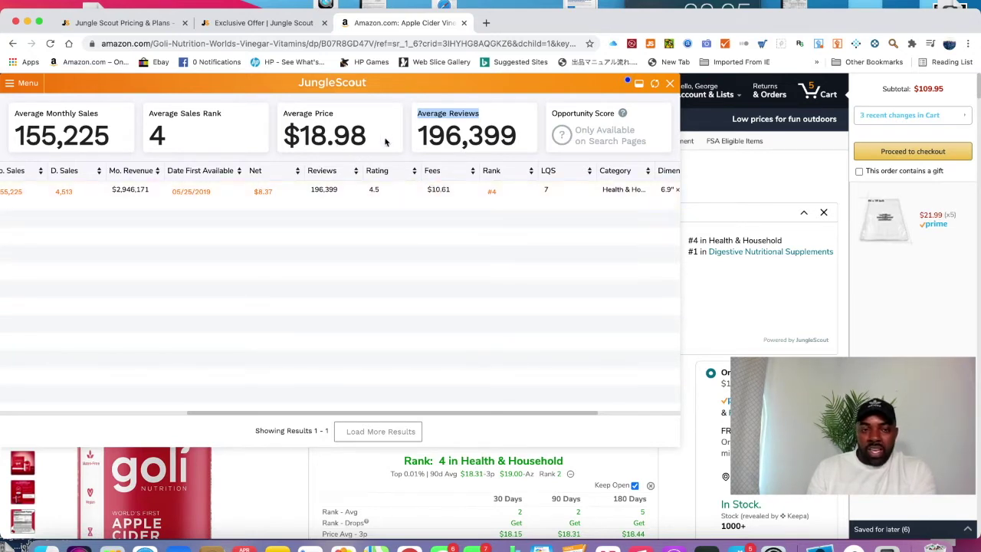
pyautogui.hscroll(3, 491, 192)
pyautogui.hscroll(1, 490, 191)
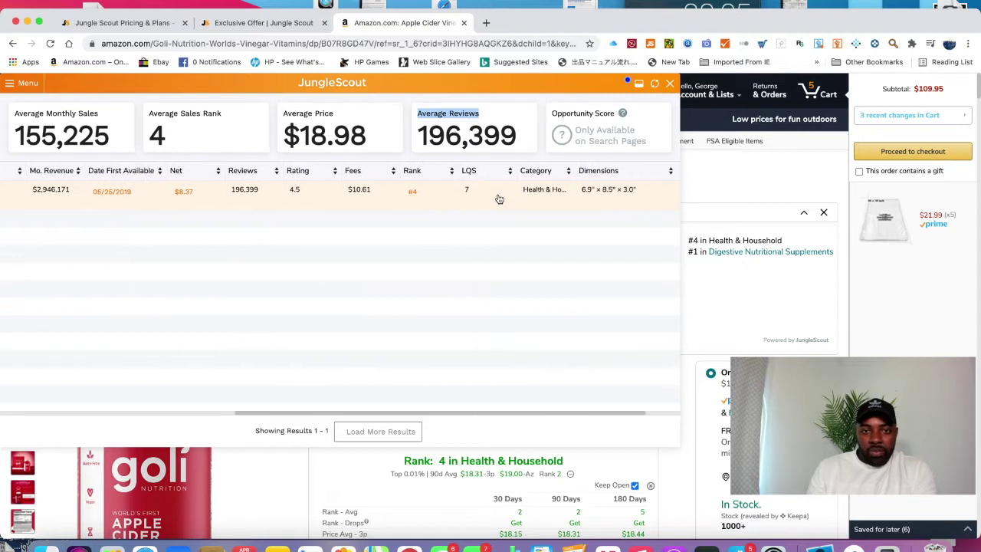
pyautogui.hscroll(3, 369, 181)
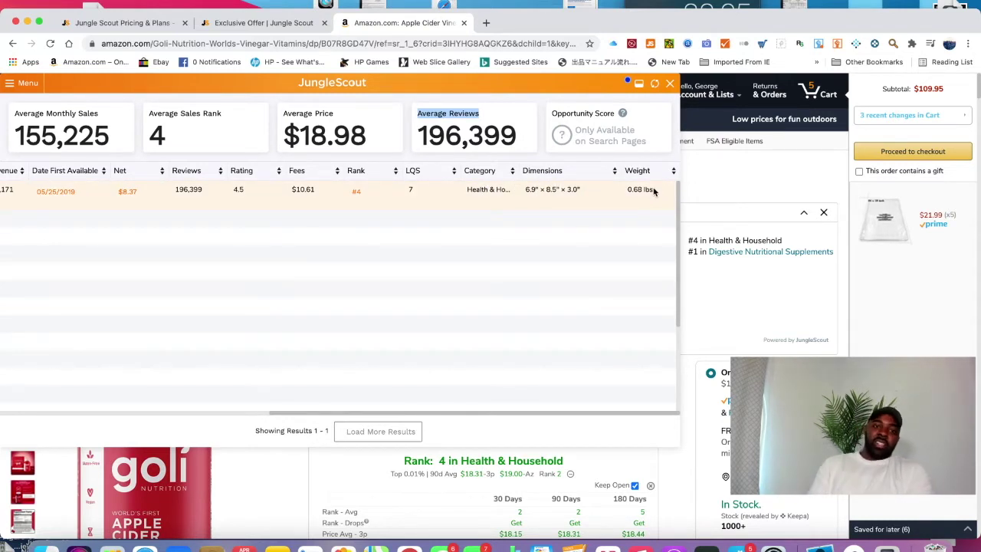
pyautogui.hscroll(-5, 344, 192)
pyautogui.hscroll(-5, 344, 192)
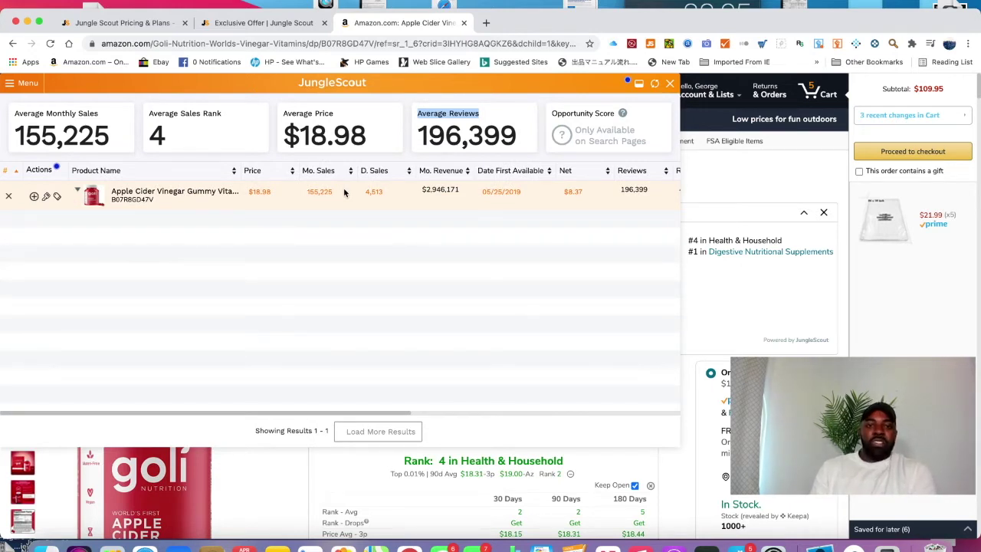
pyautogui.hscroll(2, 428, 198)
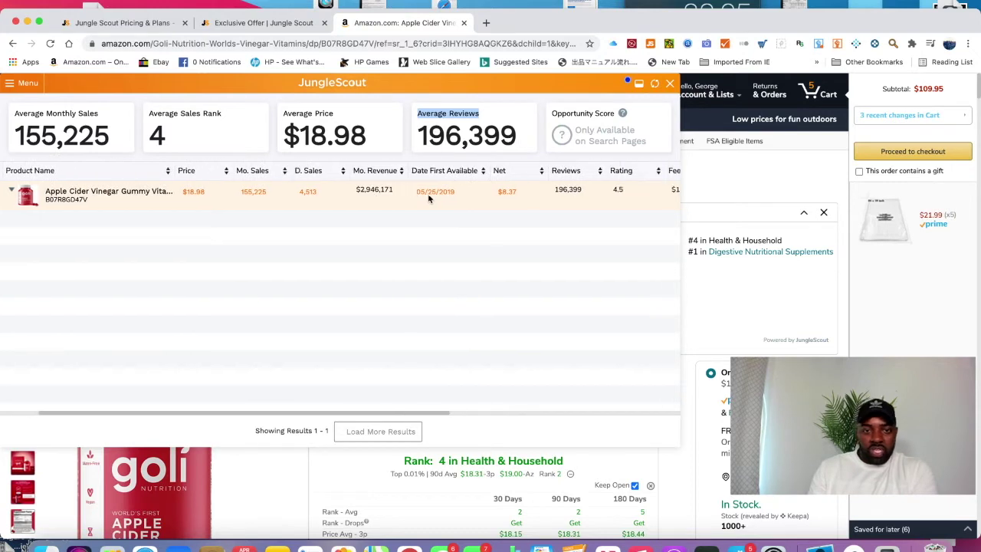
pyautogui.hscroll(1, 428, 193)
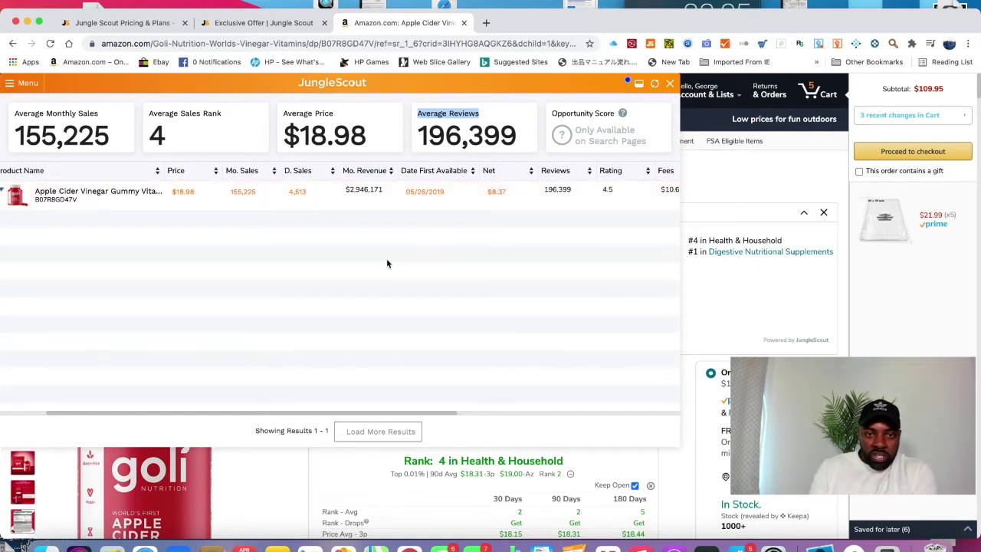
# Calculate Goli gummies profit with a $3.00 product cost, yielding 179% ROI and $5.37 profit
pyautogui.click(499, 192)
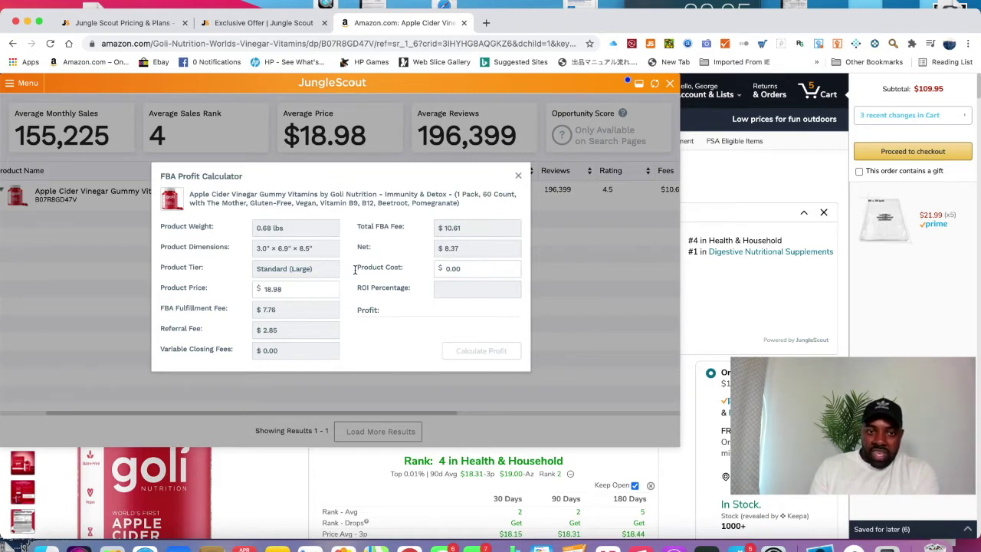
pyautogui.moveTo(354, 270); pyautogui.dragTo(410, 268)
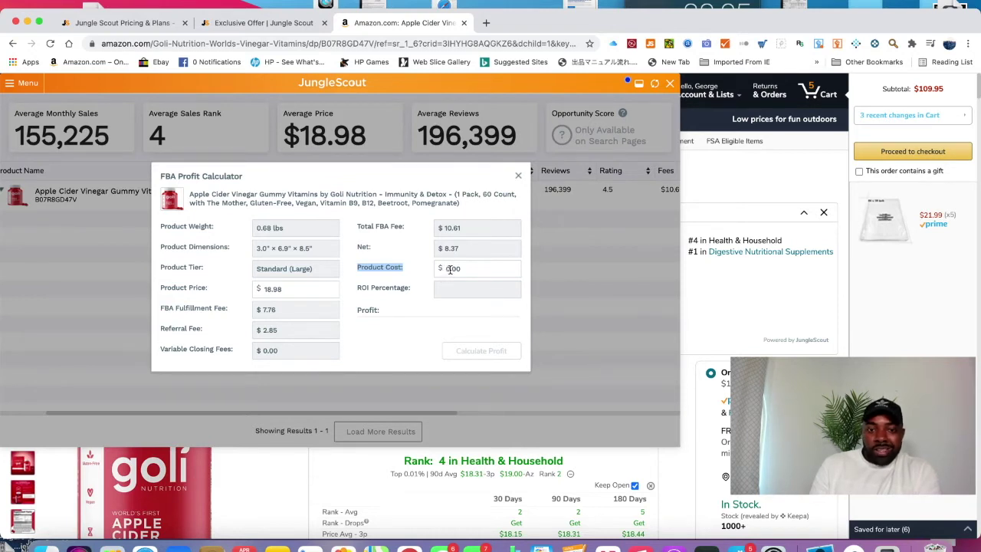
pyautogui.click(451, 268)
pyautogui.write('10')
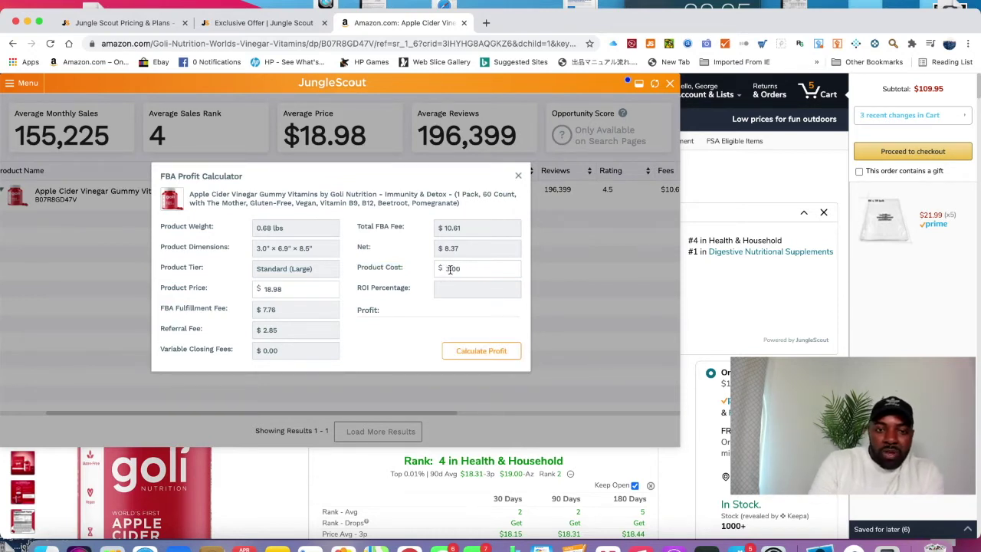
pyautogui.click(468, 355)
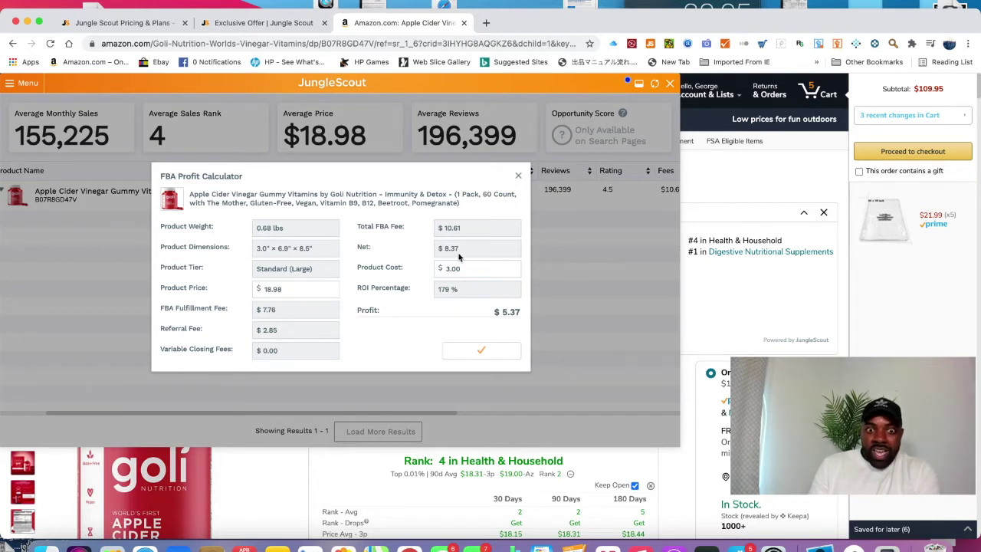
pyautogui.moveTo(355, 267); pyautogui.dragTo(400, 268)
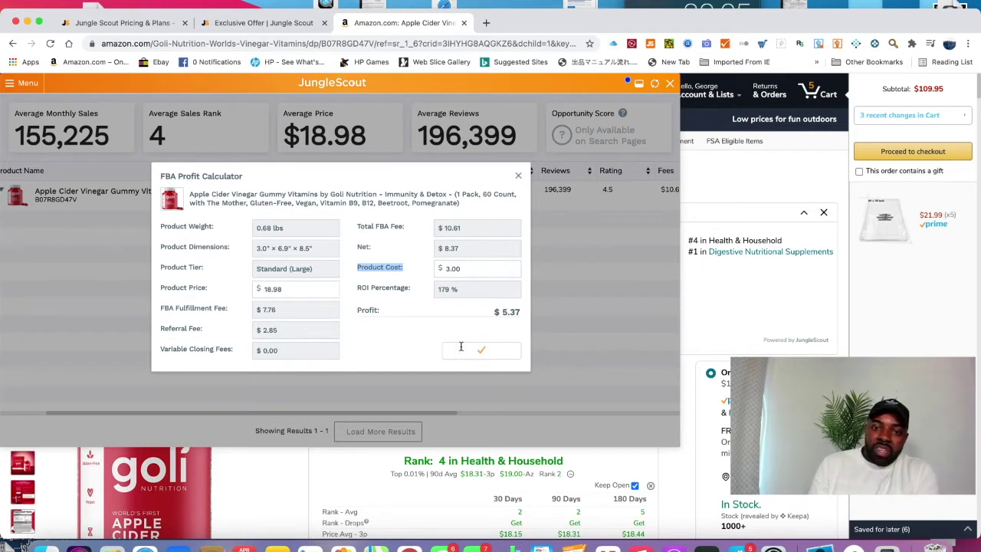
pyautogui.moveTo(357, 311); pyautogui.dragTo(523, 314)
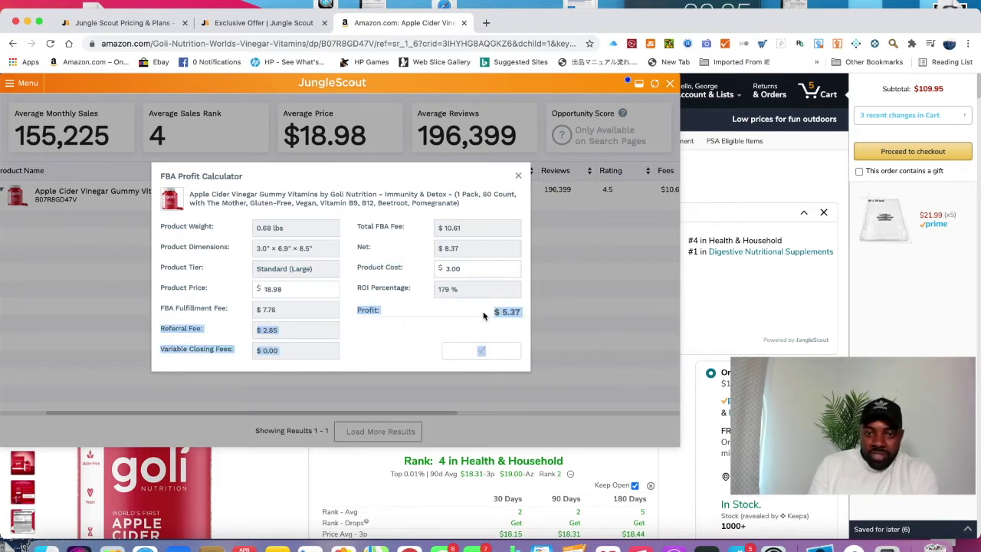
pyautogui.click(483, 315)
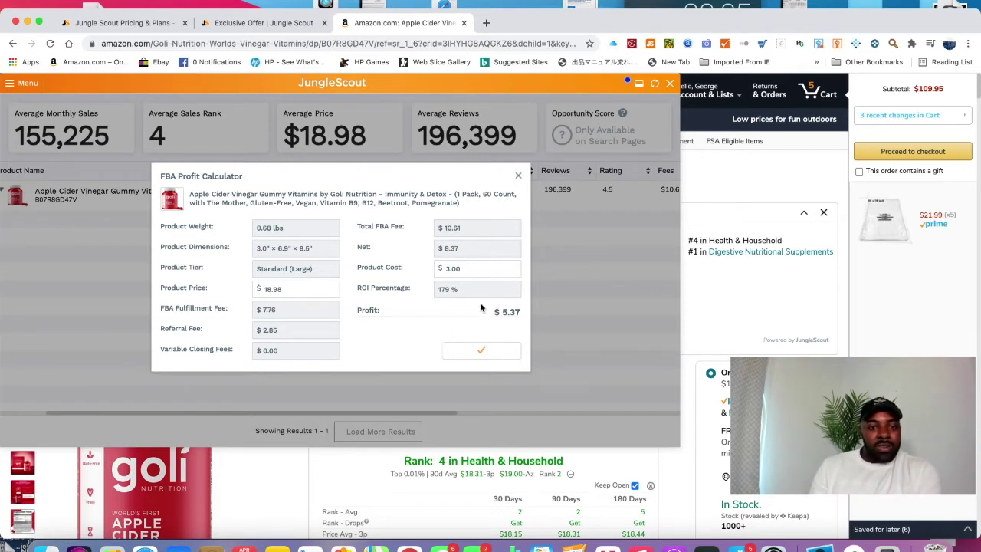
# Close the Jungle Scout window and search Amazon for 'shampoo and conditioner set'
pyautogui.click(669, 84)
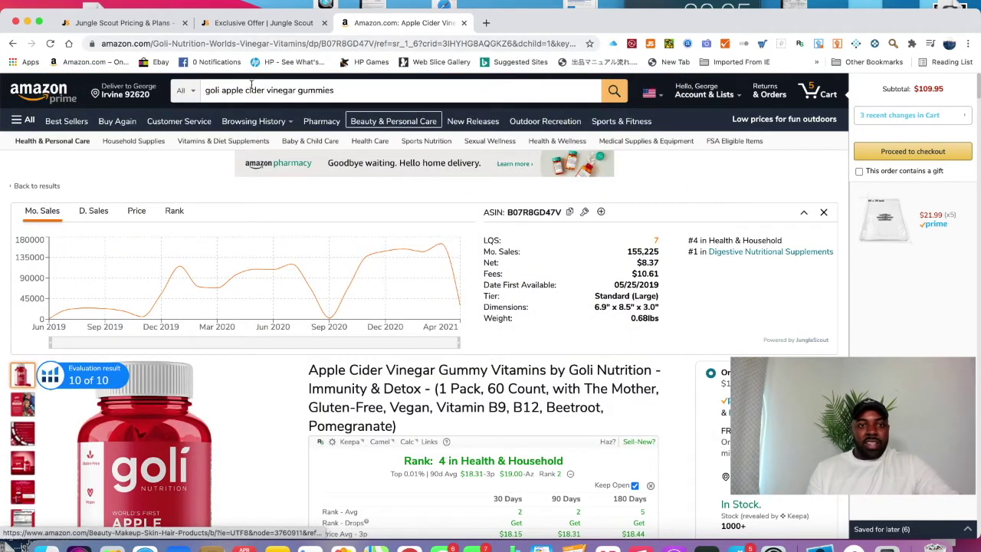
pyautogui.moveTo(252, 90); pyautogui.dragTo(334, 89)
pyautogui.press('BackSpace')
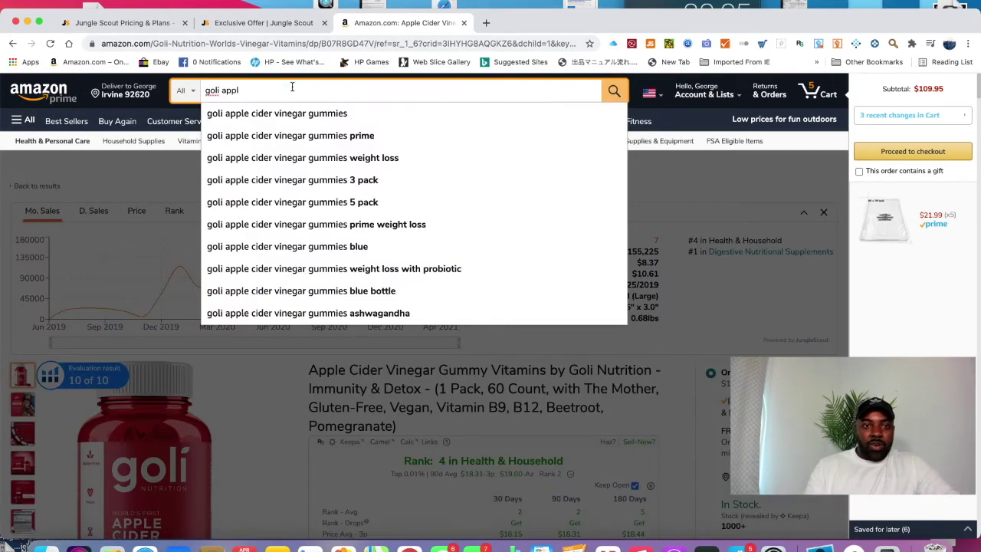
pyautogui.press('BackSpace')
pyautogui.write('sha')
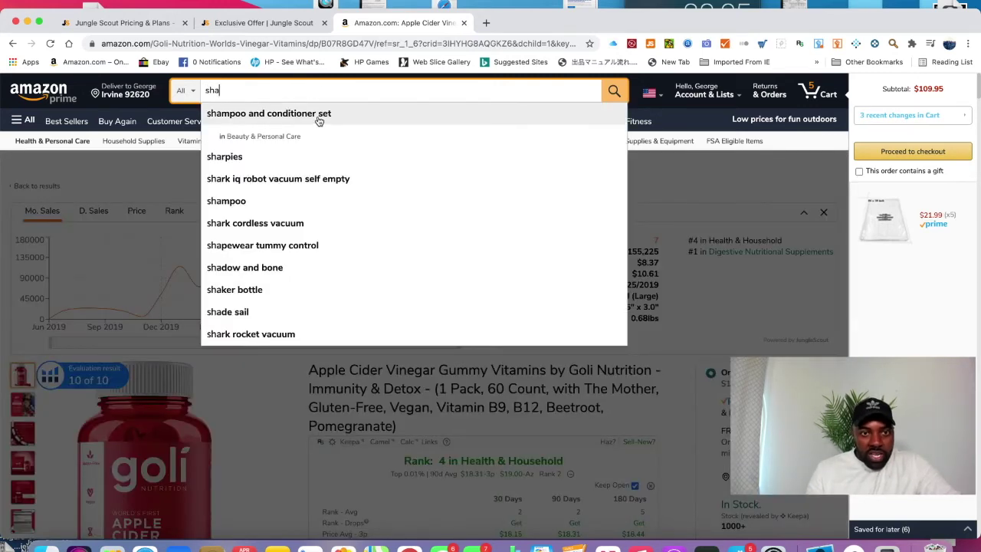
pyautogui.click(318, 115)
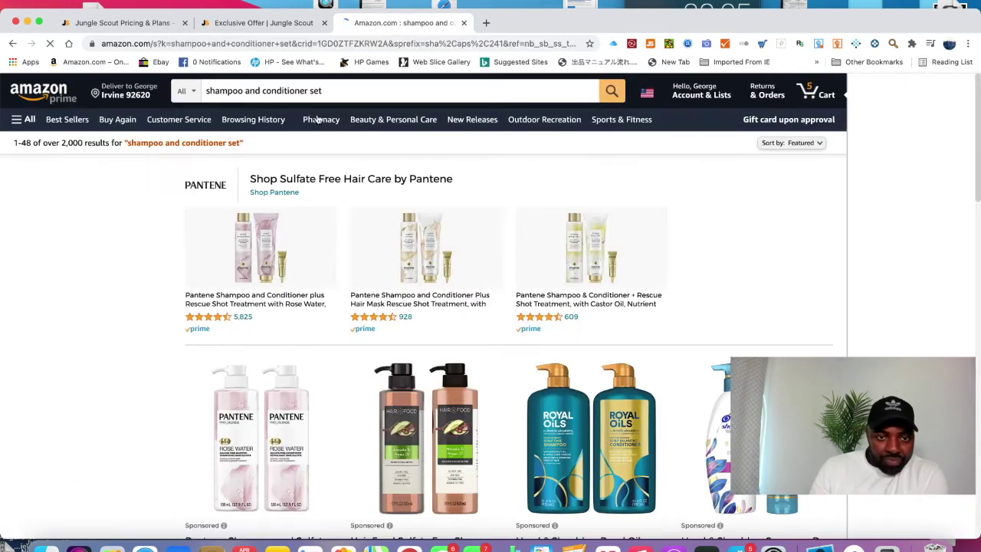
# Scroll through the shampoo set results and their Jungle Scout sales data, like Dove's 3,181 monthly sales
pyautogui.scroll(-2, 381, 298)
pyautogui.scroll(-1, 380, 299)
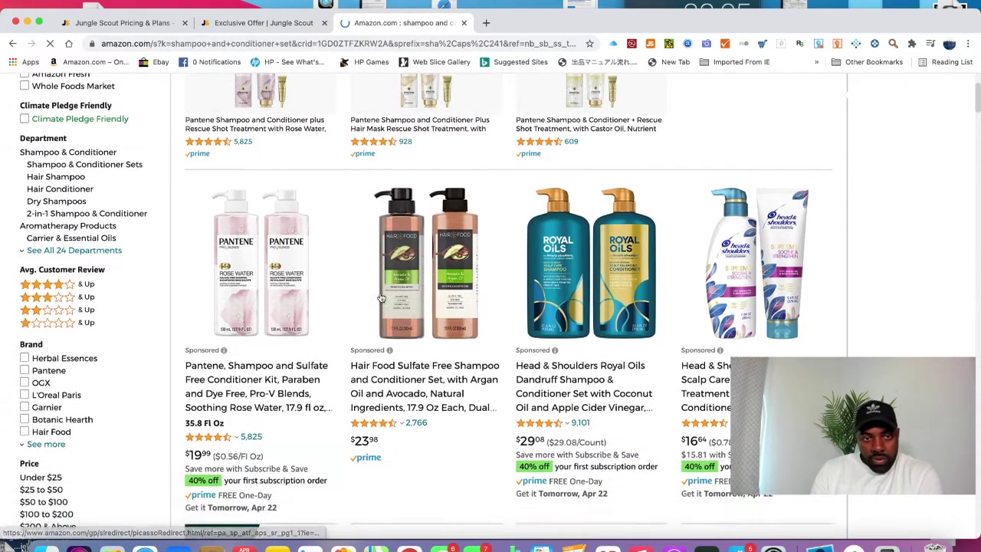
pyautogui.scroll(-2, 380, 299)
pyautogui.scroll(-1, 381, 297)
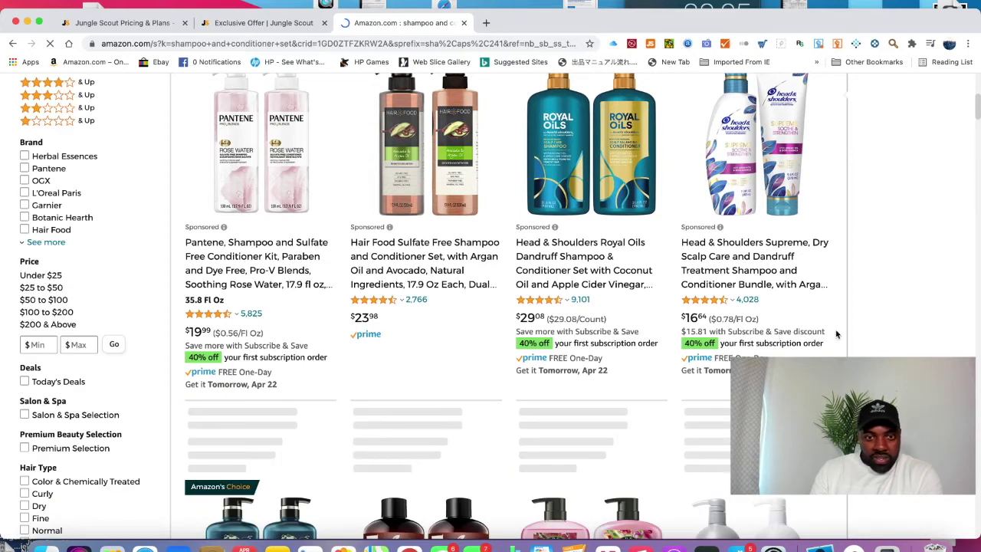
pyautogui.scroll(-2, 836, 334)
pyautogui.scroll(-1, 836, 334)
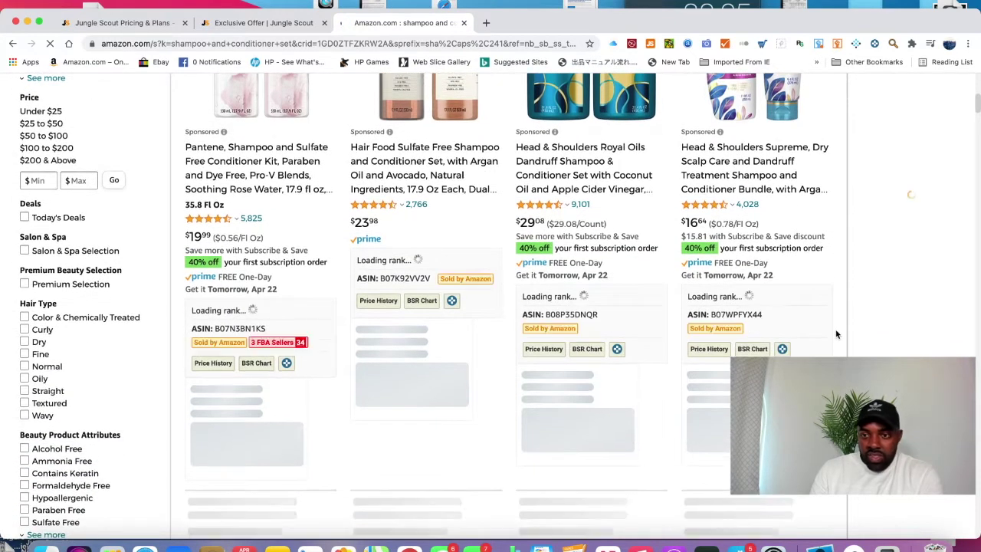
pyautogui.scroll(-1, 836, 334)
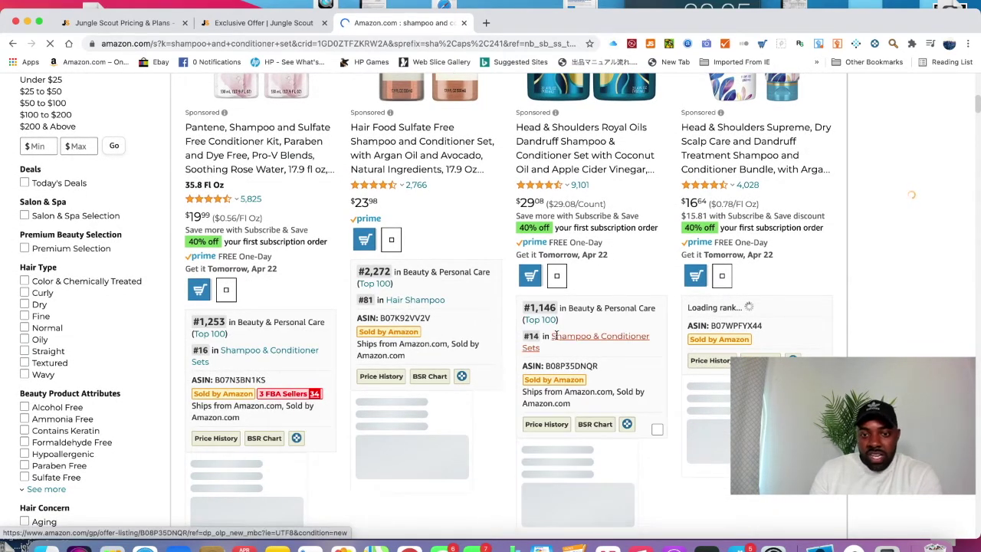
pyautogui.scroll(-4, 670, 364)
pyautogui.scroll(-1, 670, 364)
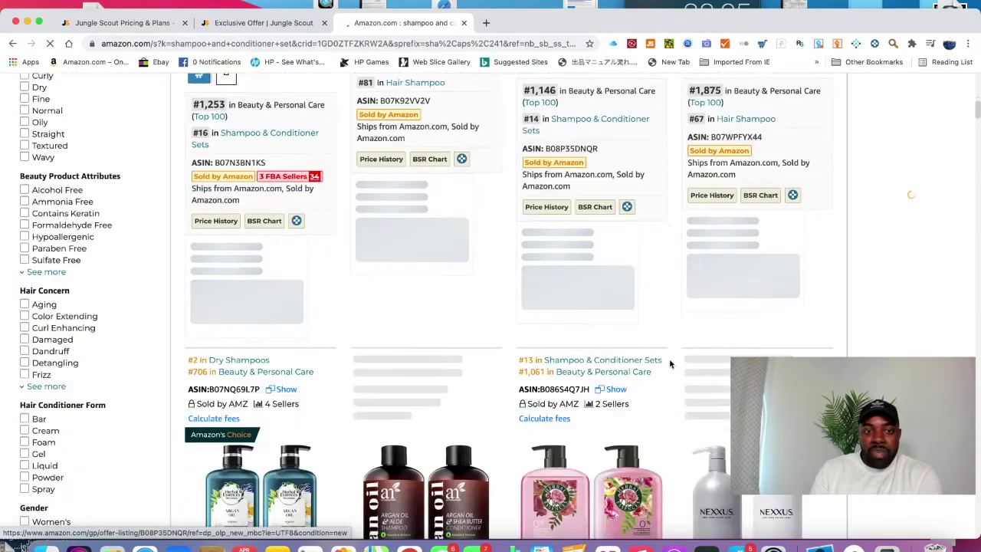
pyautogui.scroll(-3, 670, 364)
pyautogui.scroll(-2, 670, 363)
pyautogui.scroll(-2, 670, 364)
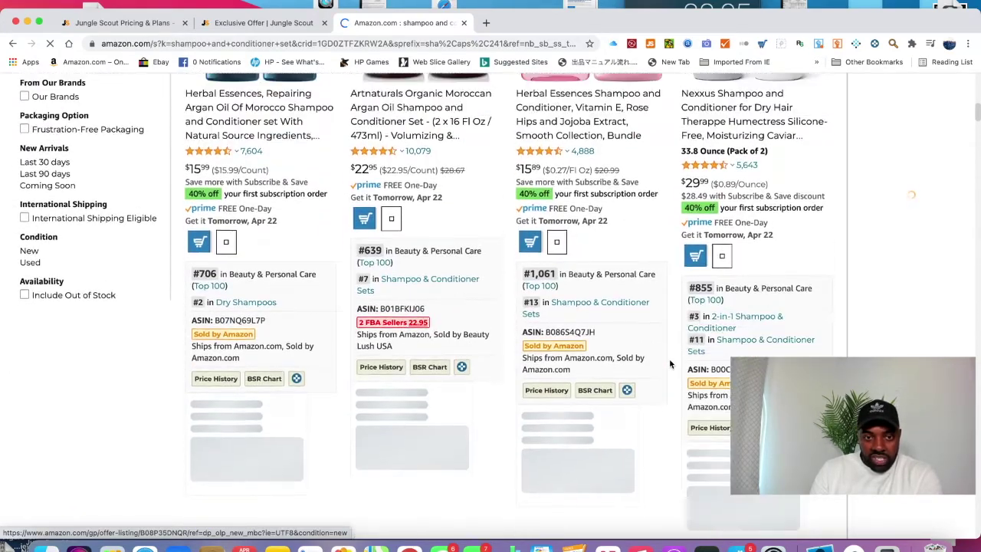
pyautogui.scroll(3, 671, 364)
pyautogui.scroll(-2, 670, 364)
pyautogui.scroll(-2, 670, 364)
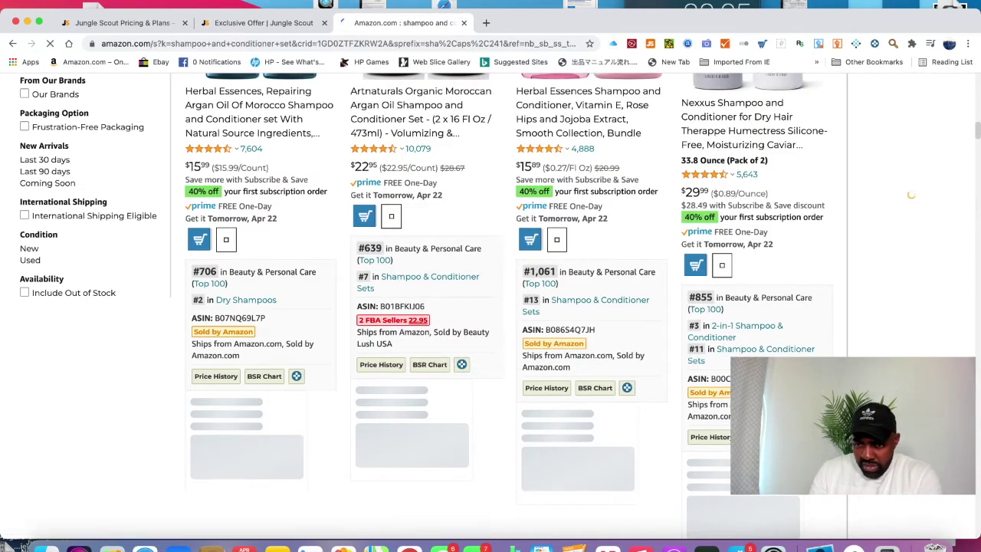
pyautogui.scroll(-5, 505, 307)
pyautogui.scroll(-4, 506, 306)
pyautogui.scroll(-3, 911, 195)
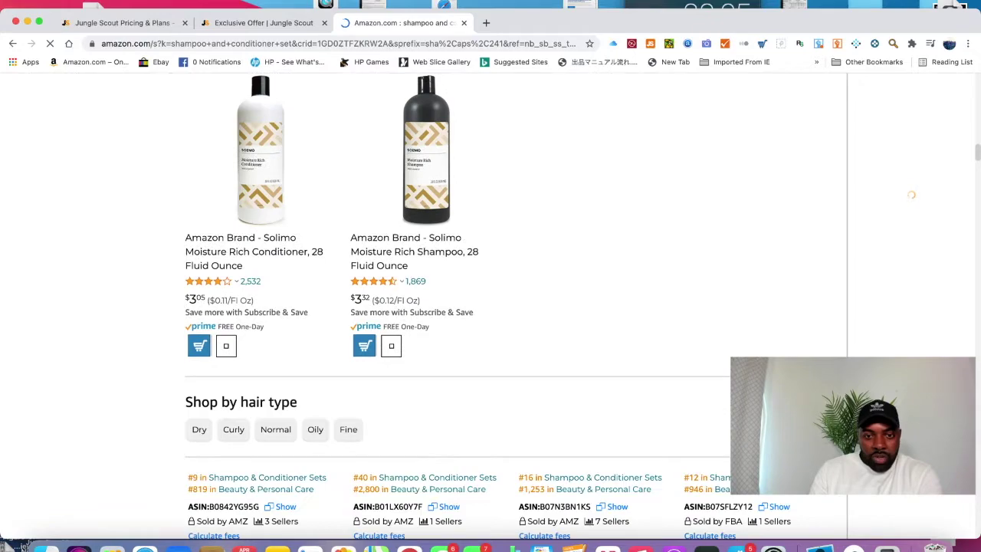
pyautogui.scroll(-2, 910, 195)
pyautogui.scroll(-1, 911, 195)
pyautogui.scroll(-4, 911, 194)
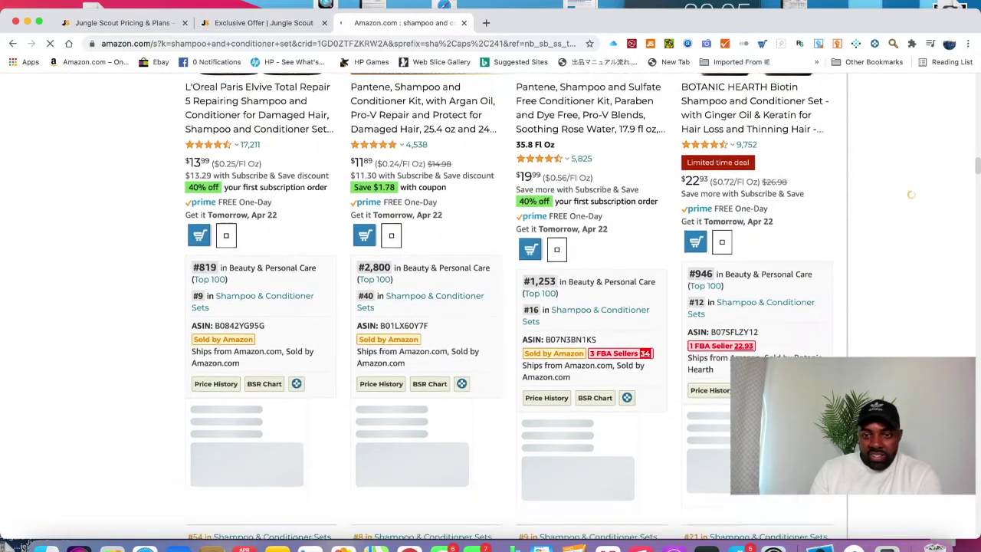
pyautogui.scroll(-2, 911, 195)
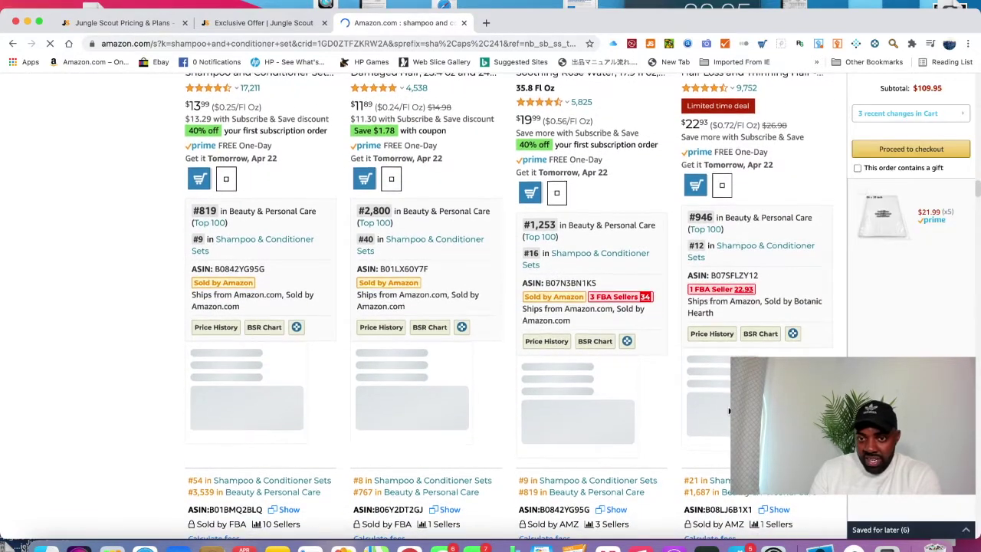
pyautogui.scroll(-1, 728, 406)
pyautogui.scroll(-3, 546, 278)
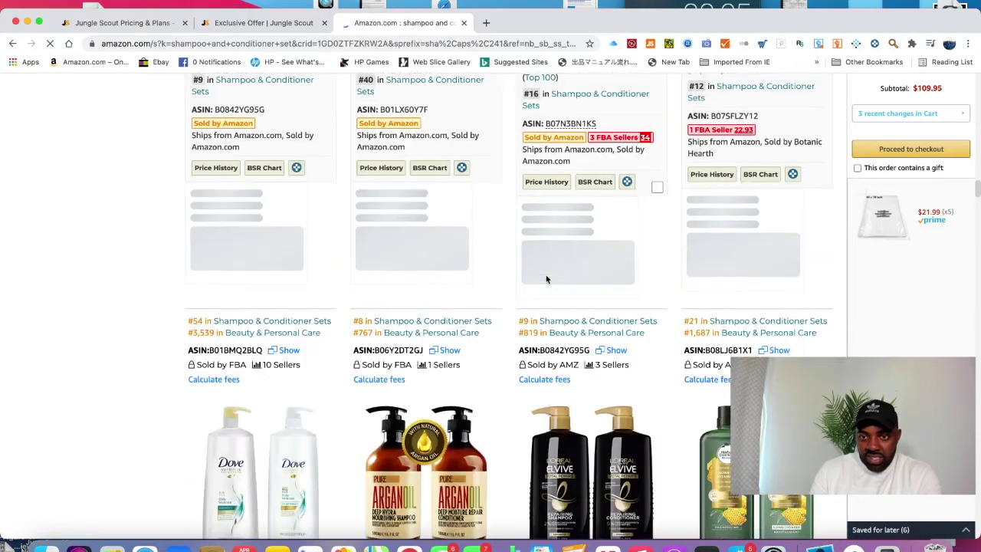
pyautogui.scroll(-3, 546, 278)
pyautogui.scroll(-4, 546, 278)
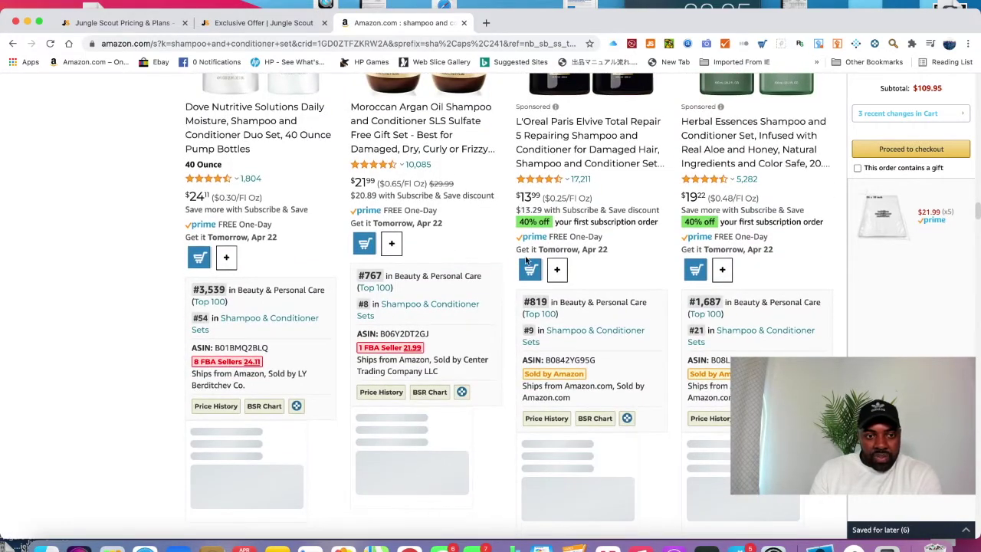
pyautogui.scroll(3, 112, 225)
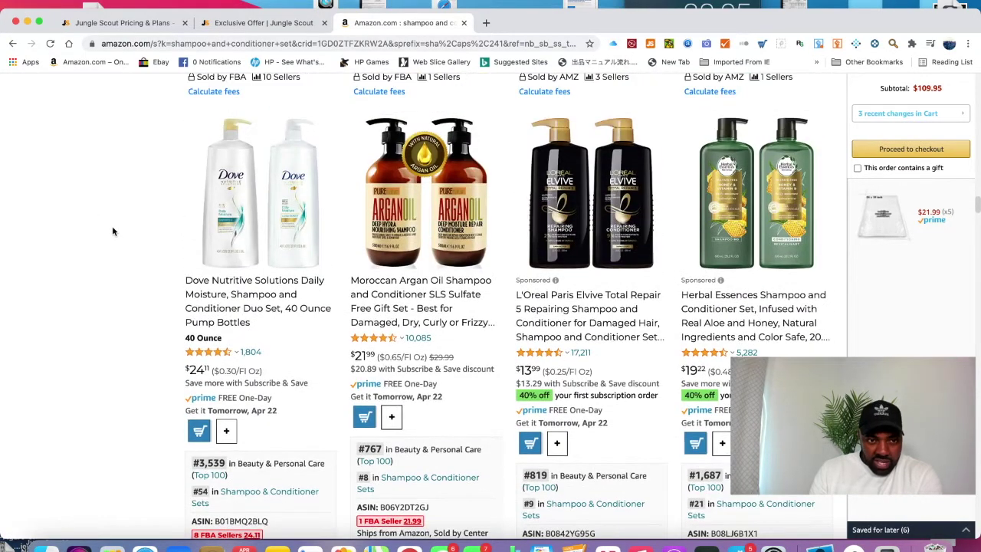
pyautogui.scroll(-2, 112, 225)
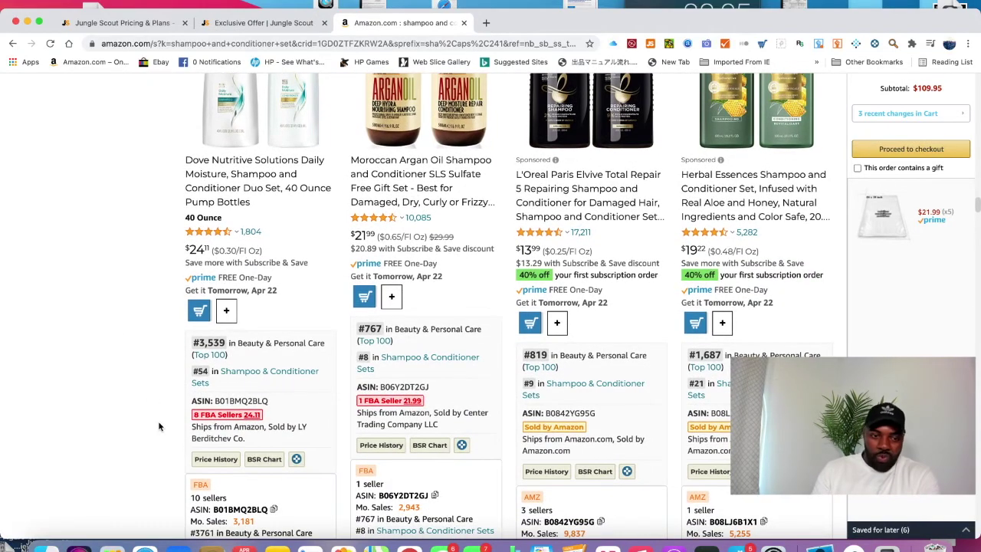
pyautogui.scroll(-2, 159, 426)
pyautogui.scroll(-2, 160, 426)
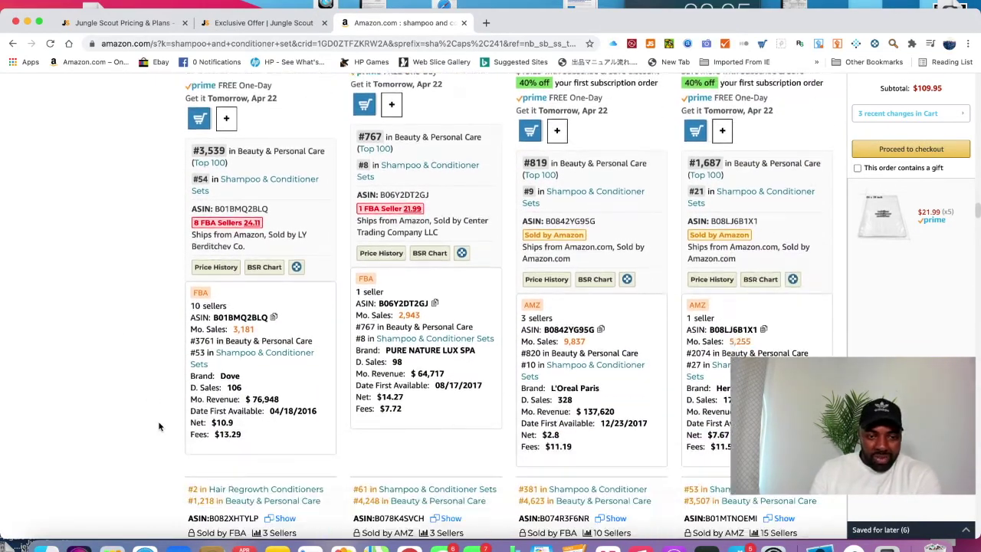
pyautogui.scroll(3, 159, 426)
pyautogui.scroll(-3, 160, 426)
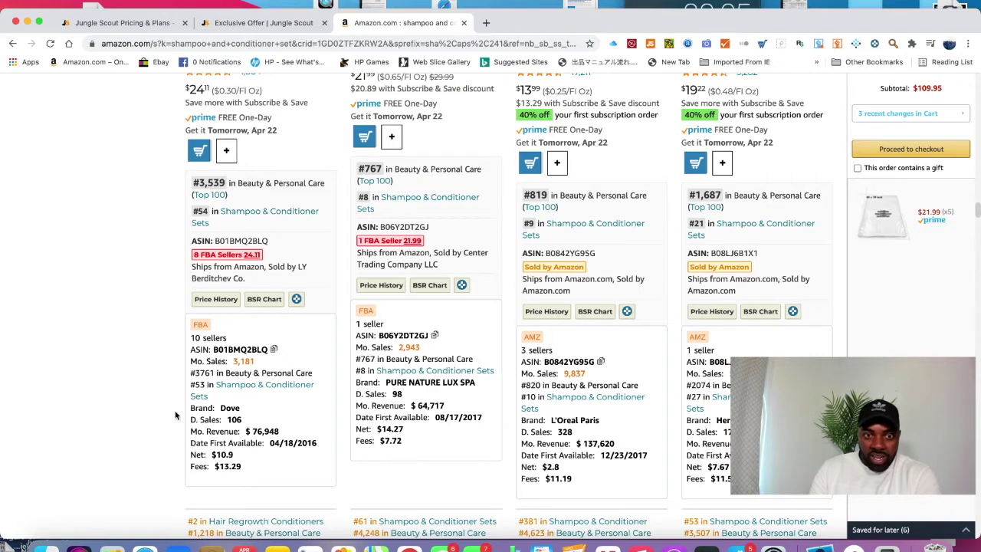
pyautogui.scroll(2, 127, 374)
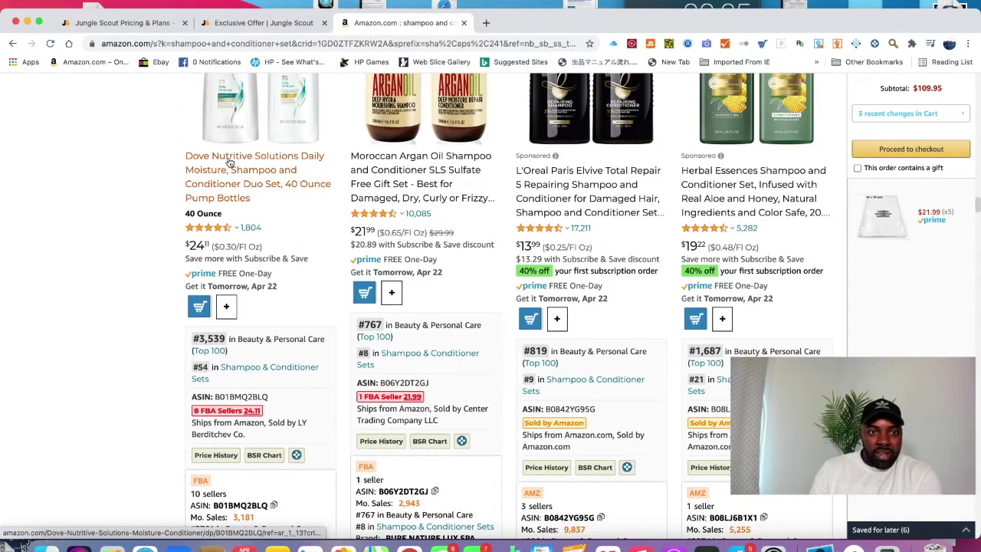
# Open the Dove Nutritive Solutions duo set, review its Jungle Scout and Keepa data, and list seller offers
pyautogui.click(231, 159)
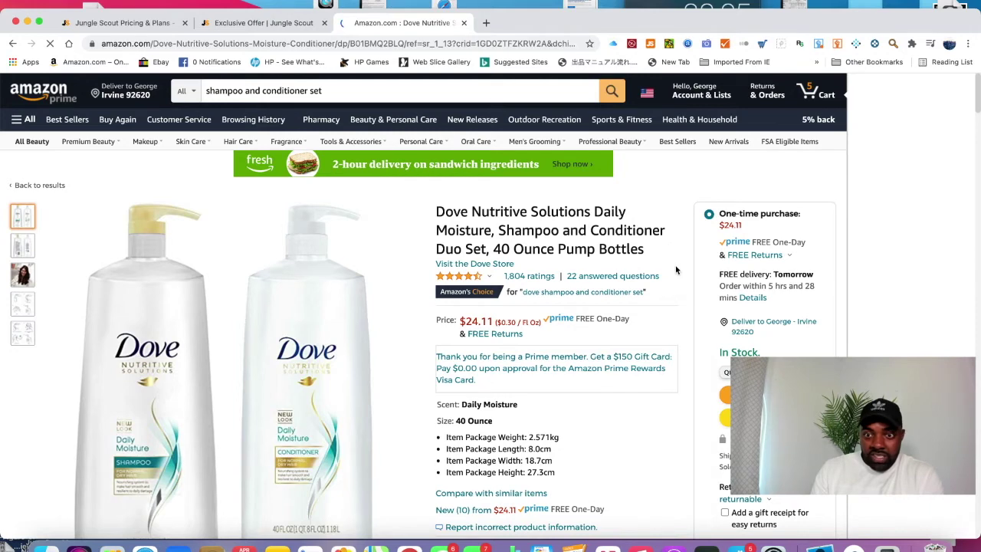
pyautogui.scroll(-3, 675, 265)
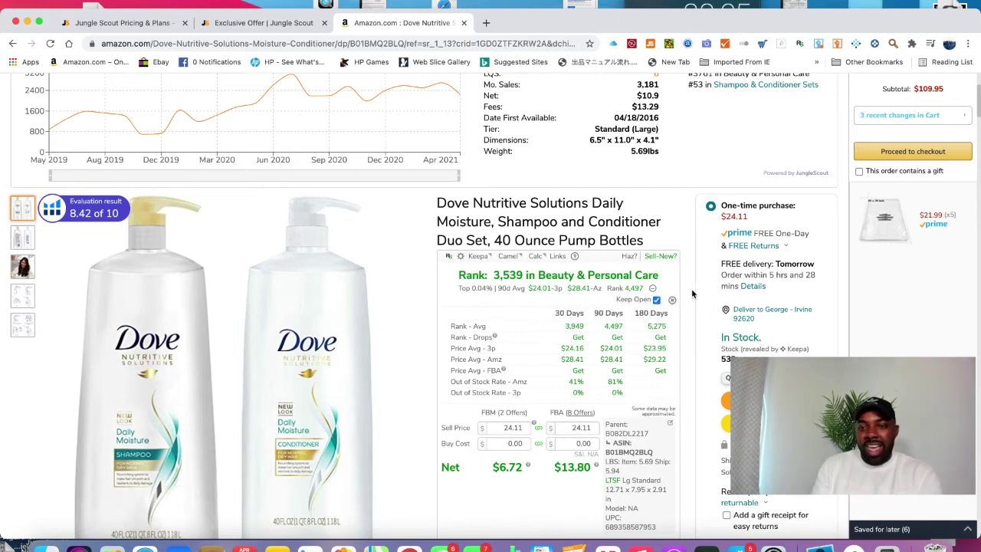
pyautogui.scroll(-2, 692, 293)
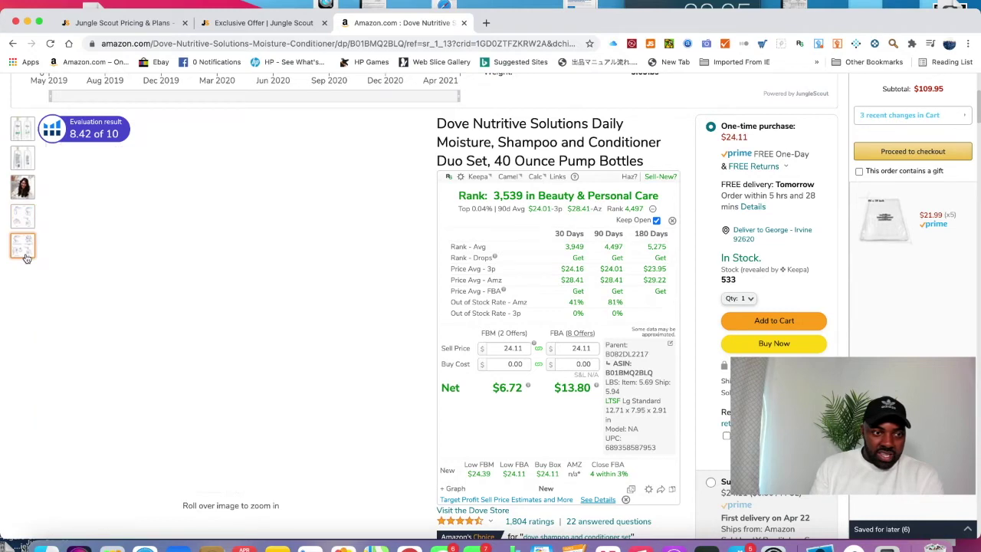
pyautogui.moveTo(22, 325)
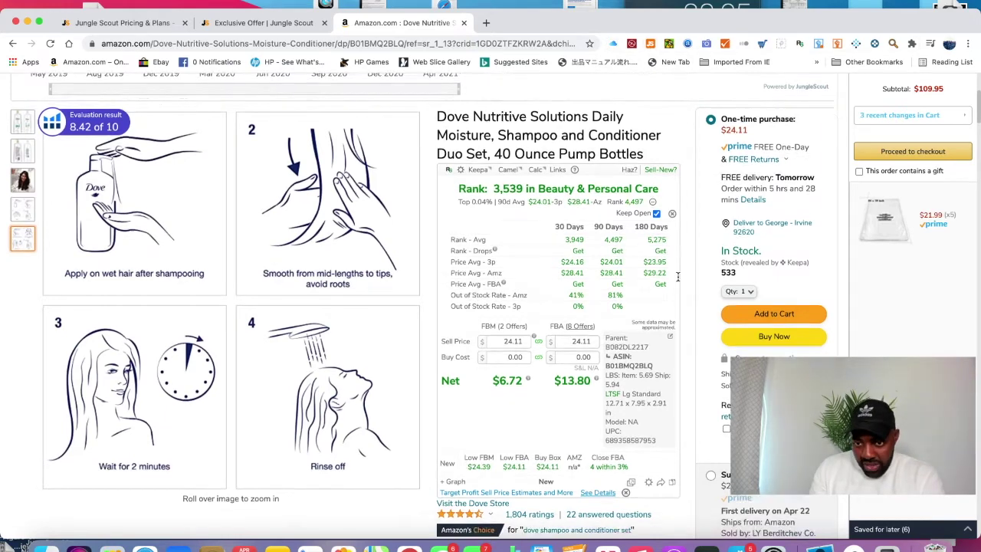
pyautogui.scroll(-5, 678, 280)
pyautogui.scroll(2, 678, 280)
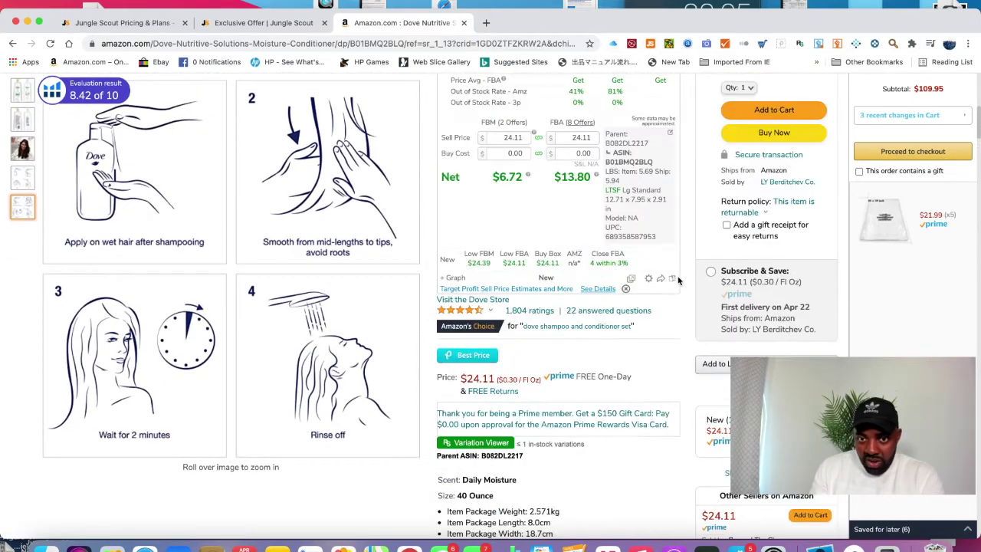
pyautogui.scroll(1, 659, 269)
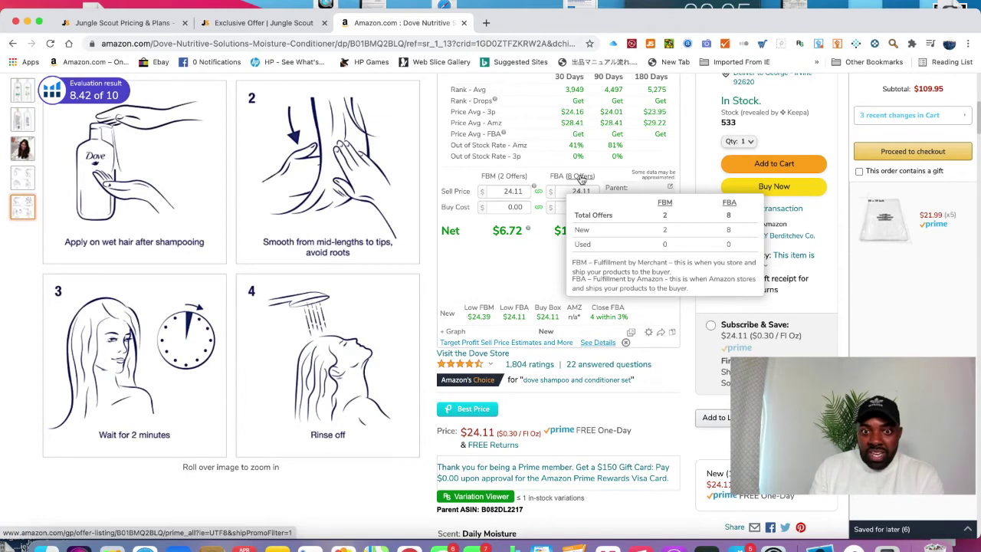
pyautogui.click(581, 177)
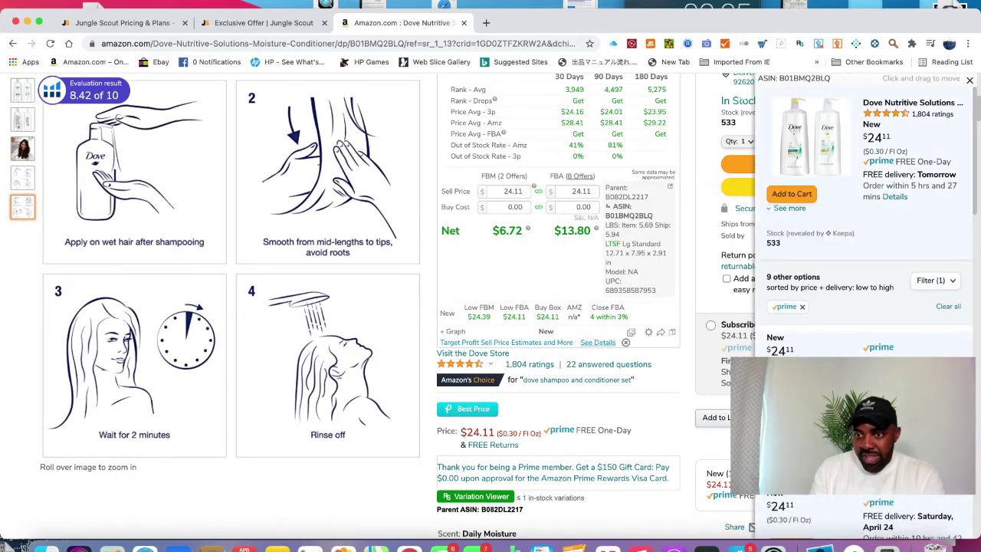
# Scroll through the other sellers' offers, close the list, and return to the Jungle Scout sales chart
pyautogui.scroll(-3, 872, 227)
pyautogui.scroll(-1, 872, 227)
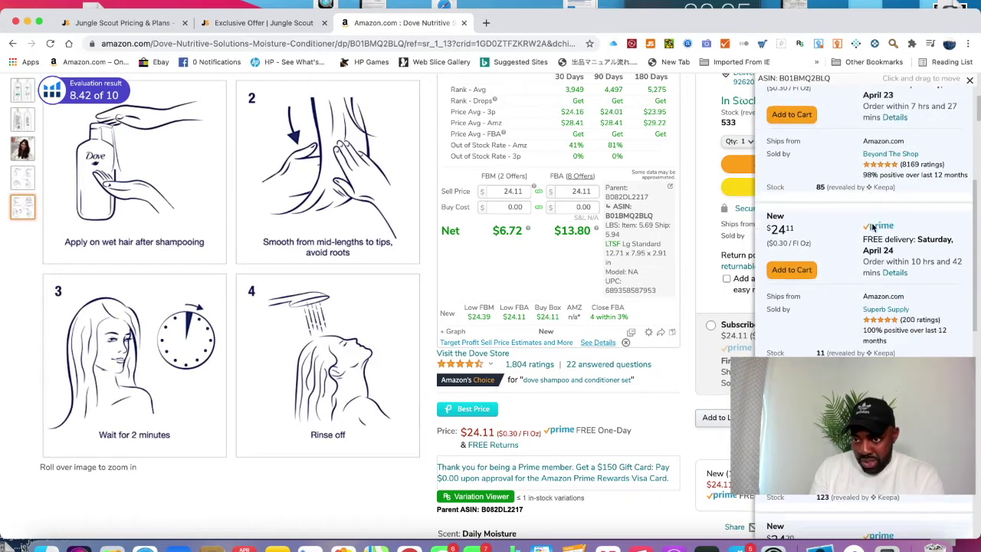
pyautogui.scroll(-2, 872, 226)
pyautogui.scroll(-1, 872, 227)
pyautogui.scroll(-1, 872, 226)
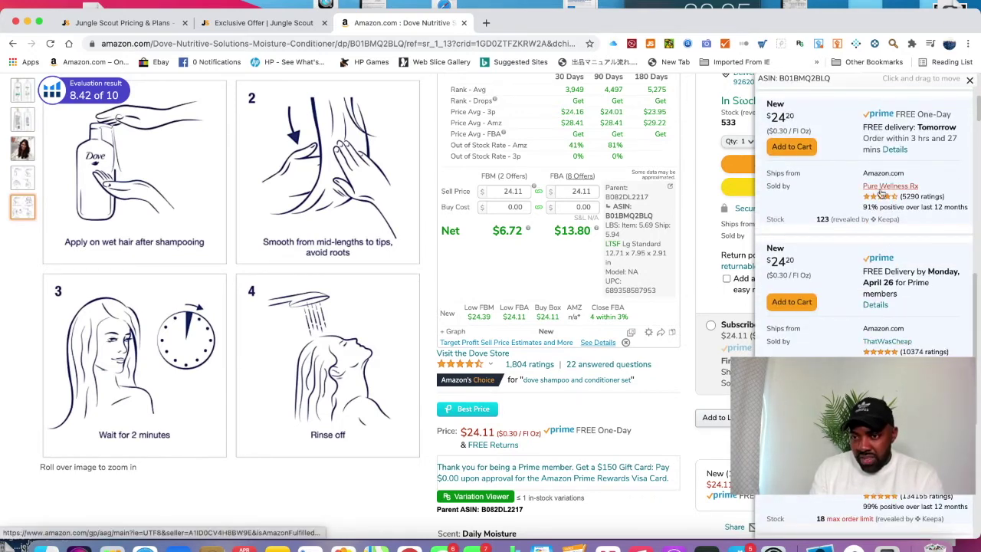
pyautogui.scroll(2, 885, 341)
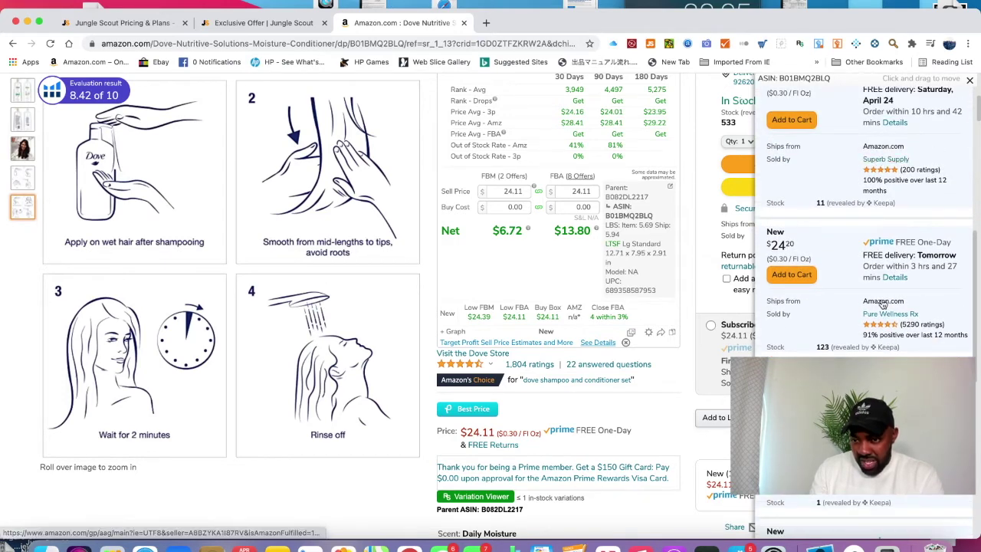
pyautogui.scroll(-5, 882, 300)
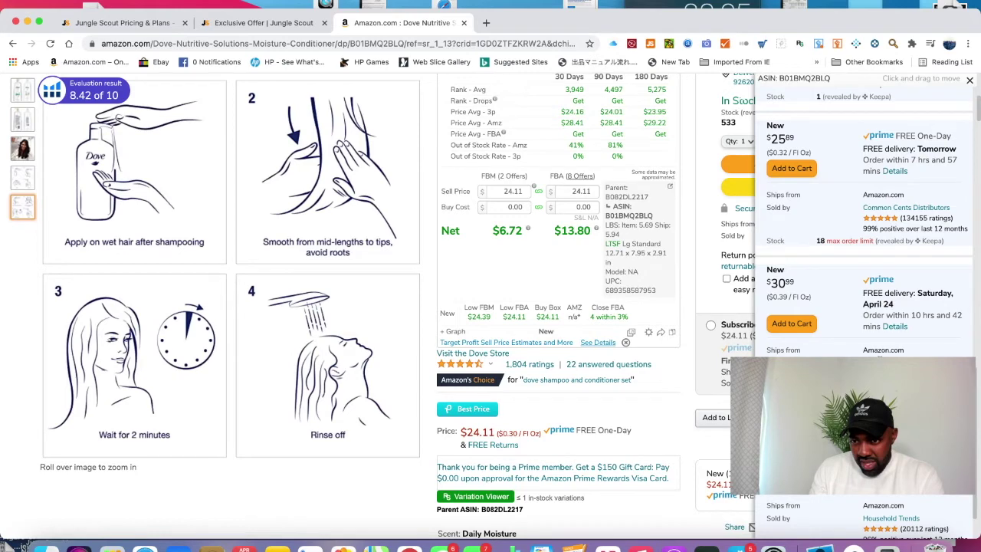
pyautogui.scroll(-1, 864, 230)
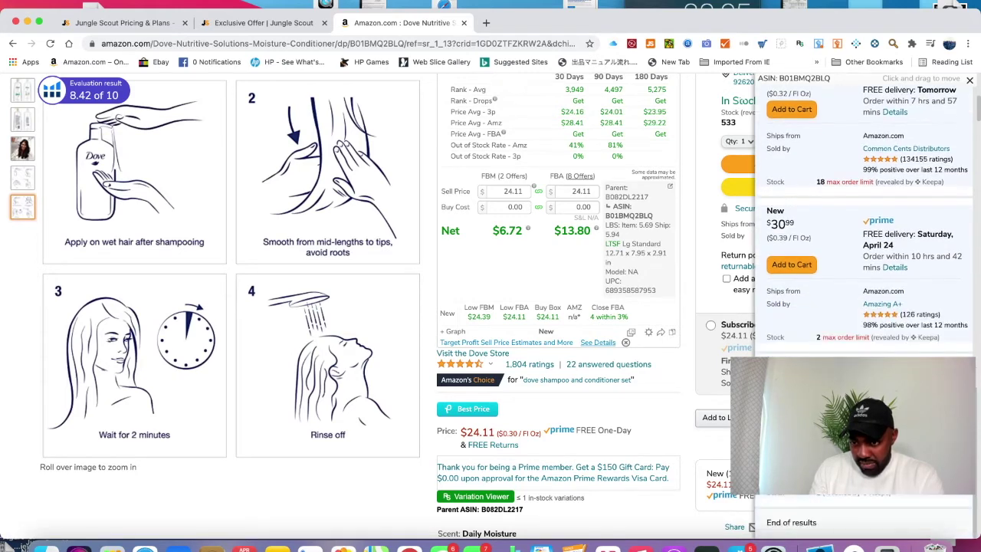
pyautogui.scroll(1, 927, 105)
pyautogui.scroll(4, 926, 106)
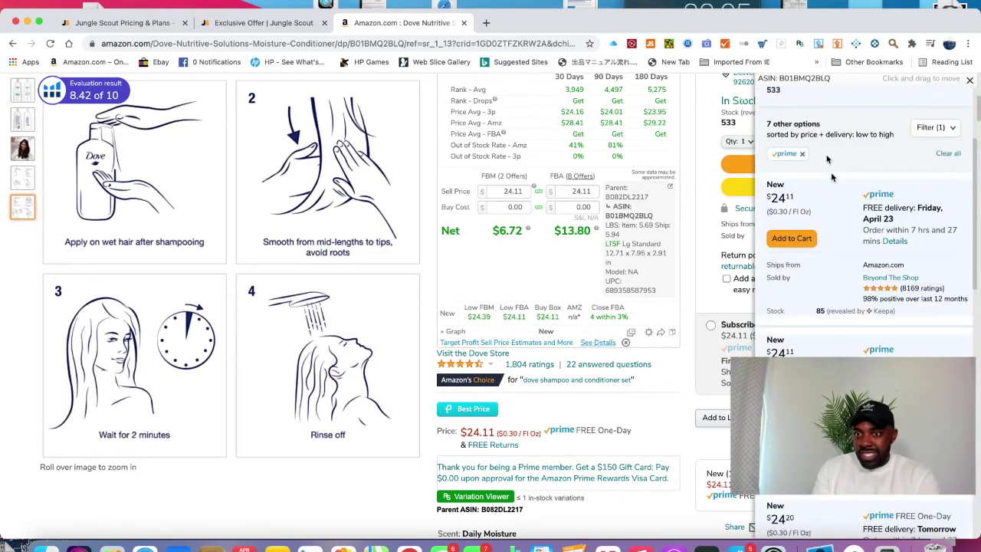
pyautogui.scroll(1, 927, 105)
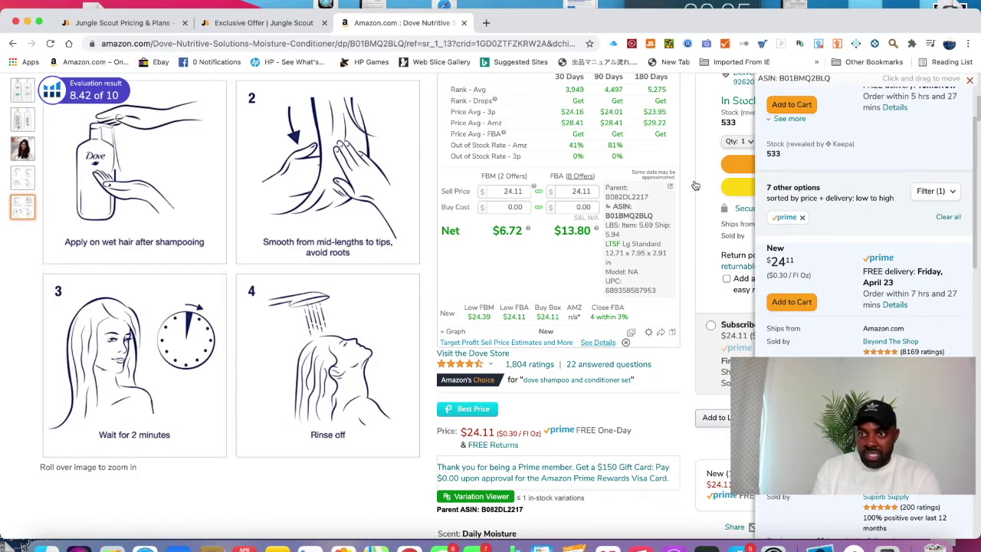
pyautogui.click(651, 204)
pyautogui.scroll(5, 651, 203)
# Open the Jungle Scout panel and highlight 3,187 monthly sales, 3,539 rank, $24.11 price, 1,804 reviews
pyautogui.scroll(3, 651, 207)
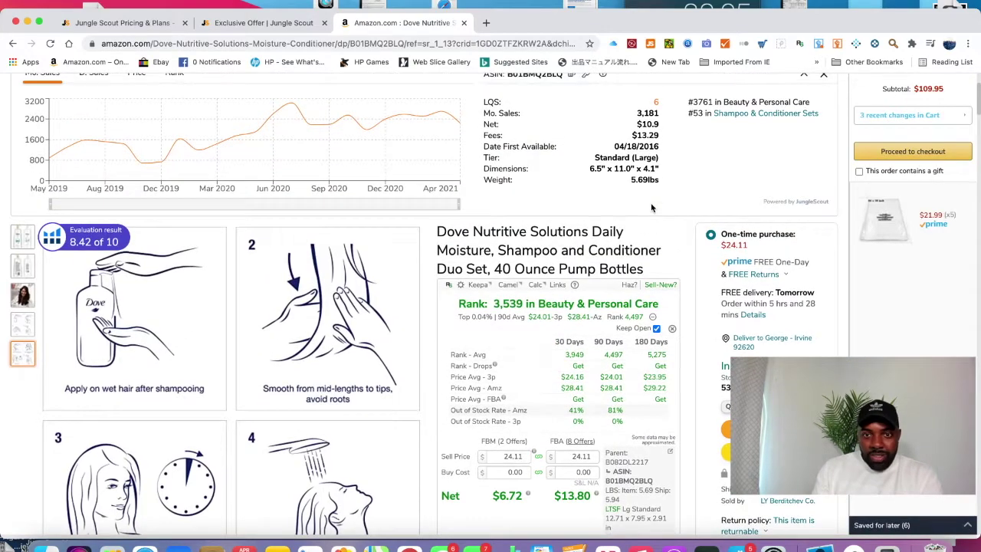
pyautogui.scroll(3, 652, 208)
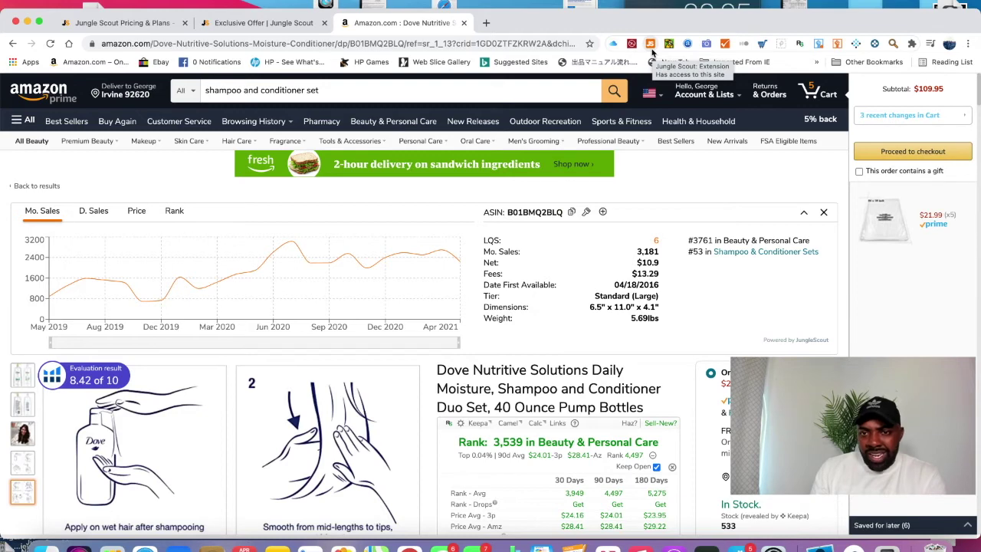
pyautogui.click(651, 43)
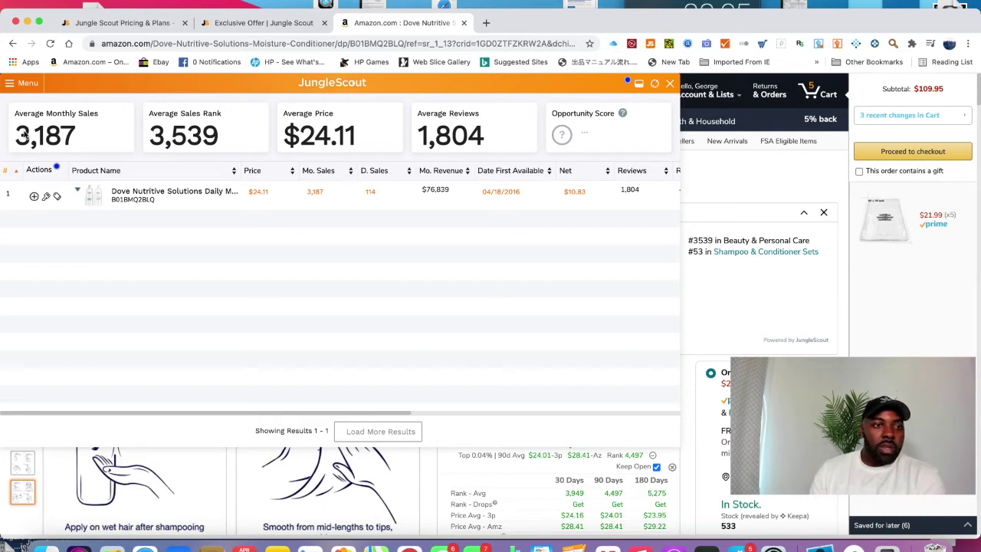
pyautogui.moveTo(13, 115); pyautogui.dragTo(91, 123)
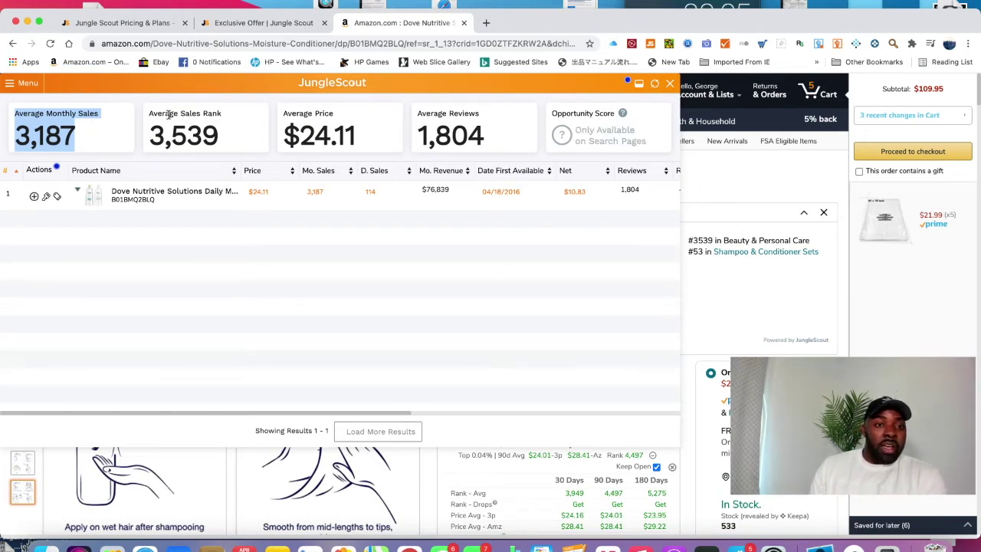
pyautogui.moveTo(151, 137); pyautogui.dragTo(236, 137)
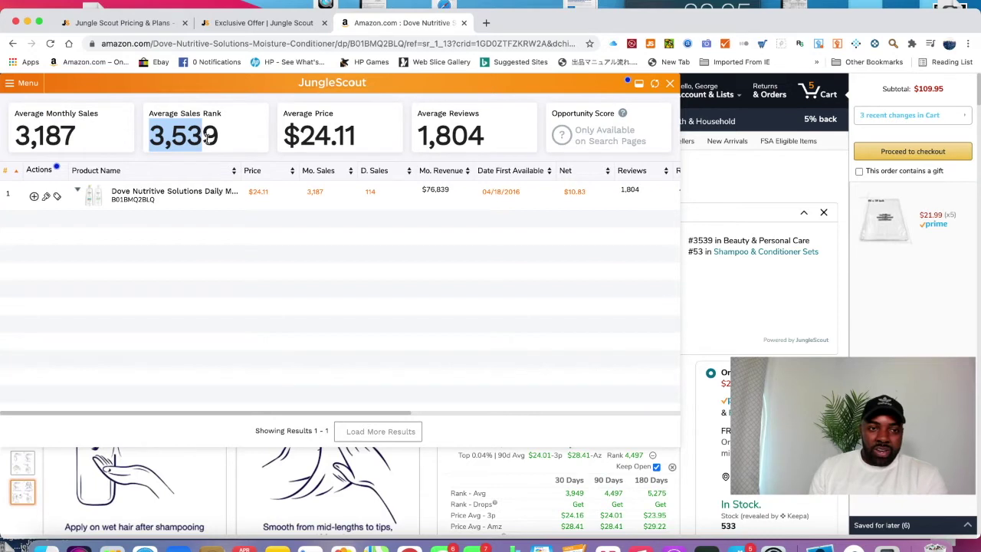
pyautogui.click(237, 139)
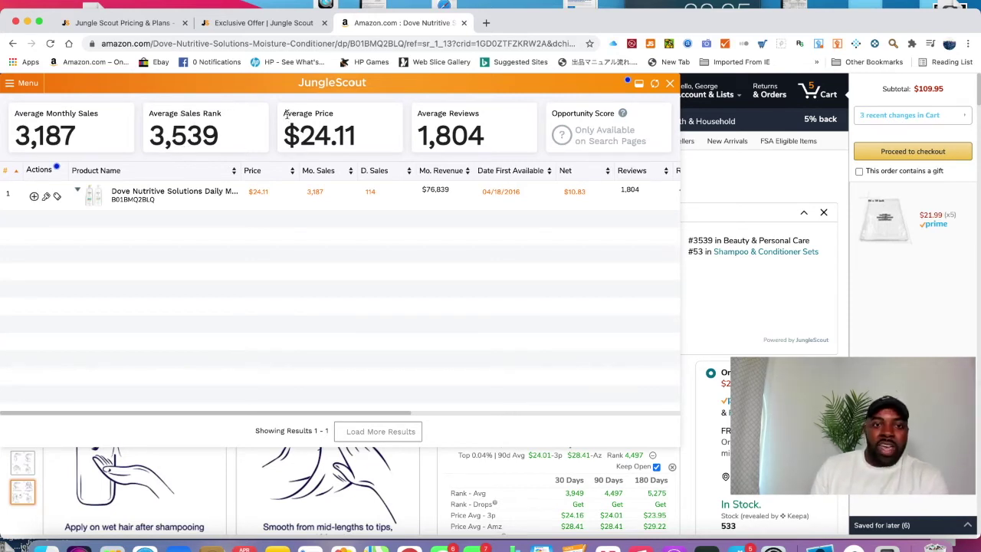
pyautogui.moveTo(283, 113); pyautogui.dragTo(341, 116)
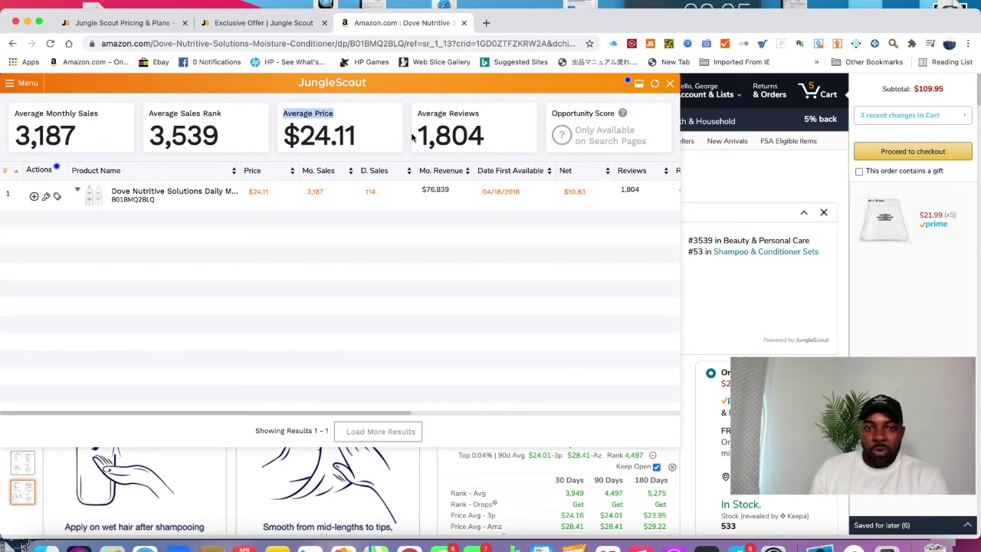
pyautogui.moveTo(419, 134); pyautogui.dragTo(480, 135)
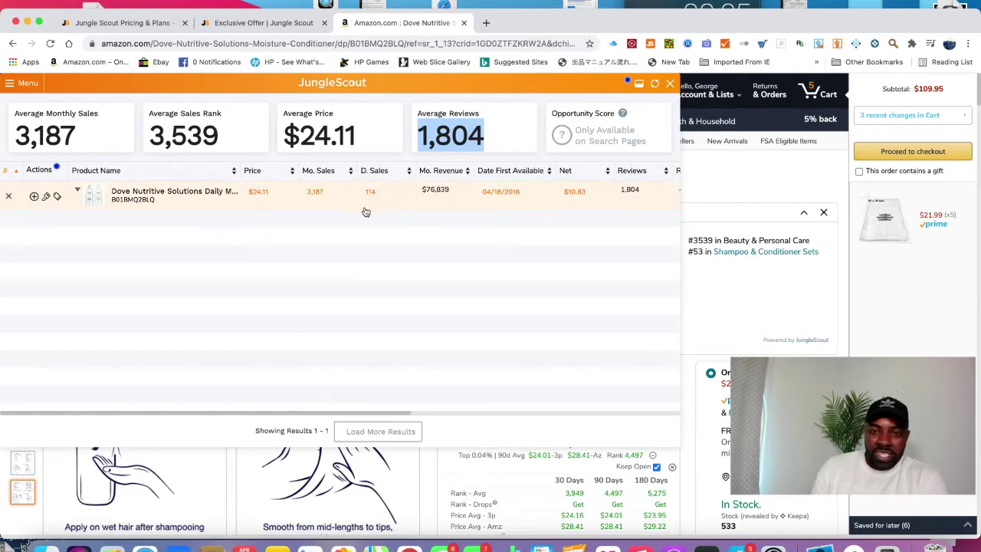
# Calculate the Dove set's profit with an $8.00 product cost: $2.83 profit, 35% ROI
pyautogui.click(578, 194)
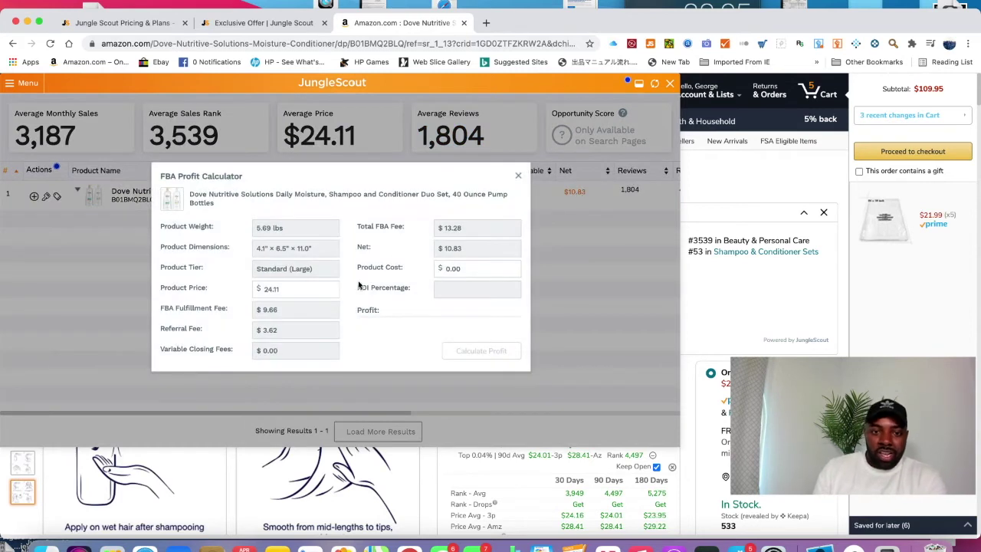
pyautogui.moveTo(357, 270); pyautogui.dragTo(403, 268)
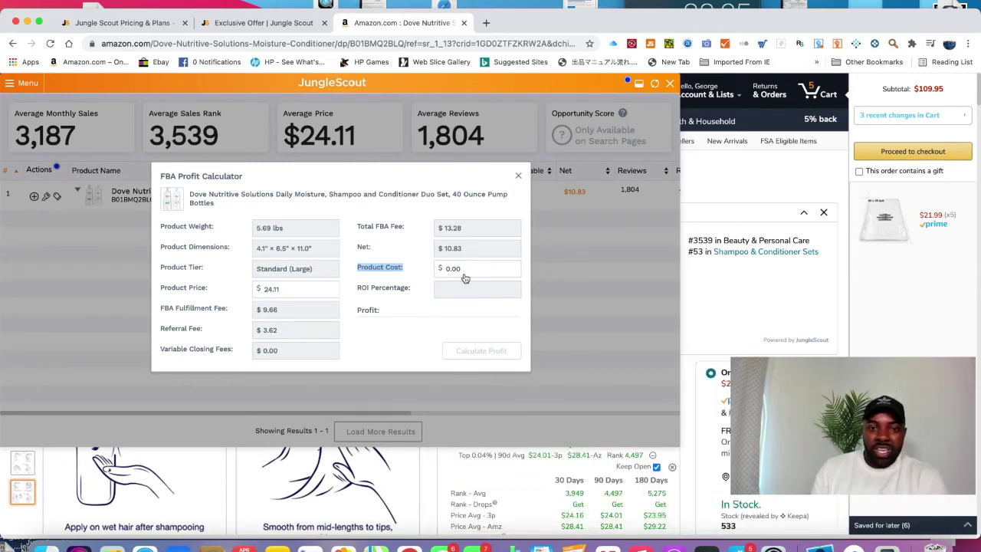
pyautogui.moveTo(464, 250); pyautogui.dragTo(439, 250)
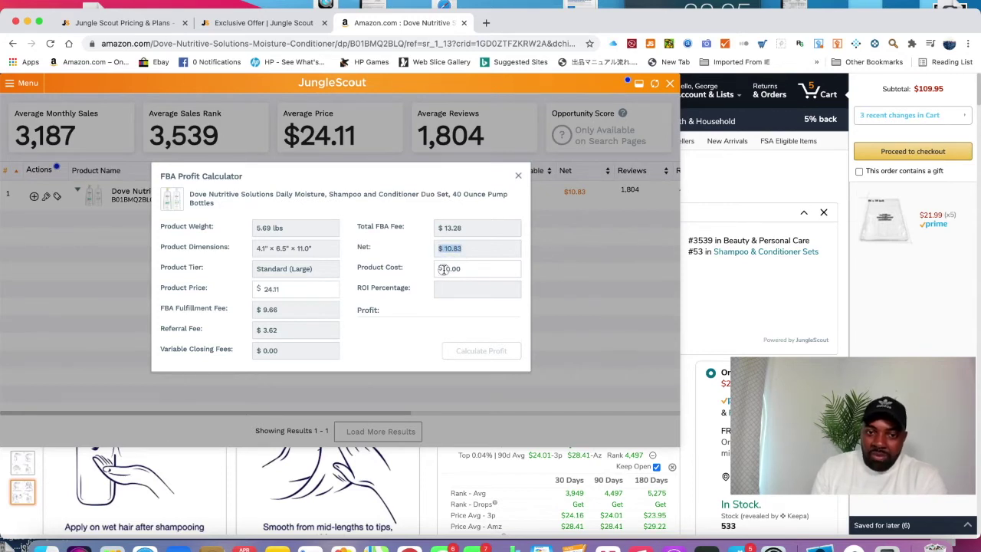
pyautogui.click(443, 269)
pyautogui.write('8')
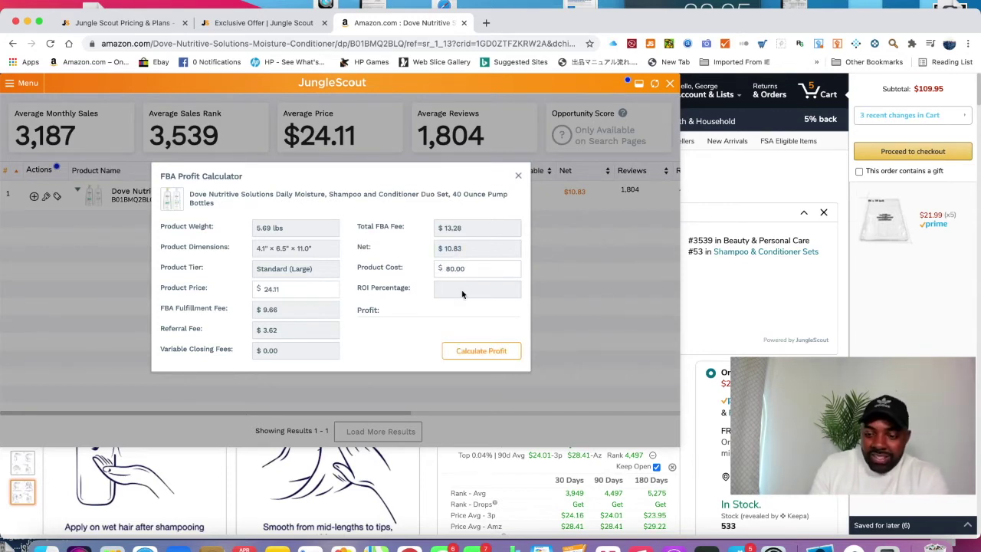
pyautogui.press('Delete')
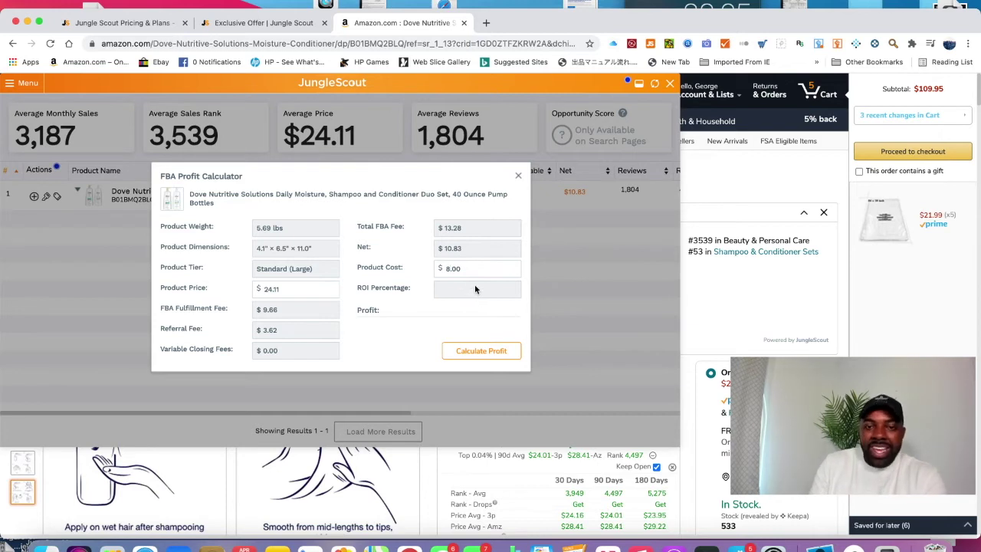
pyautogui.click(470, 351)
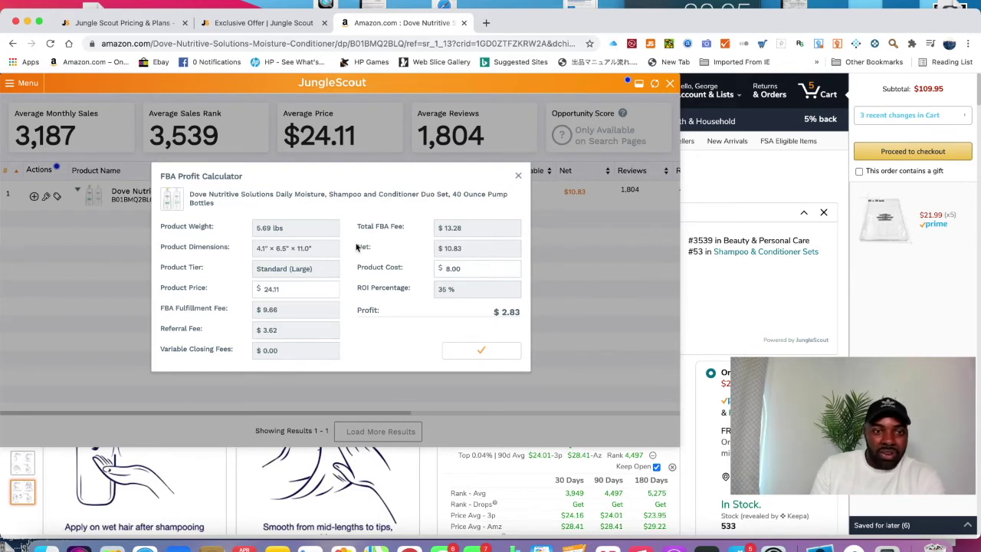
# Review the $9.66 fulfillment fee, $13.28 total FBA fee and $24.11 price, then close the calculator
pyautogui.moveTo(161, 227); pyautogui.dragTo(211, 226)
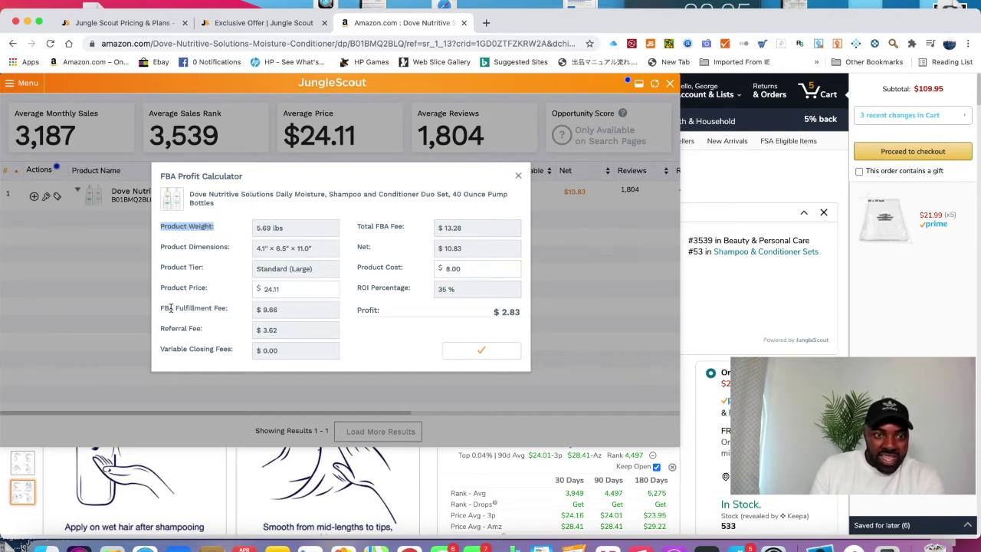
pyautogui.moveTo(282, 313); pyautogui.dragTo(250, 307)
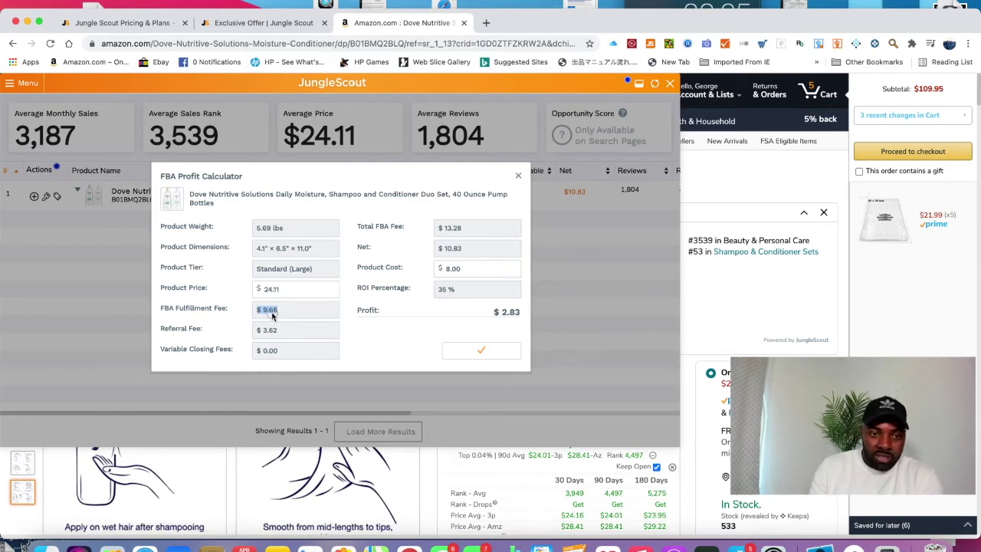
pyautogui.click(273, 315)
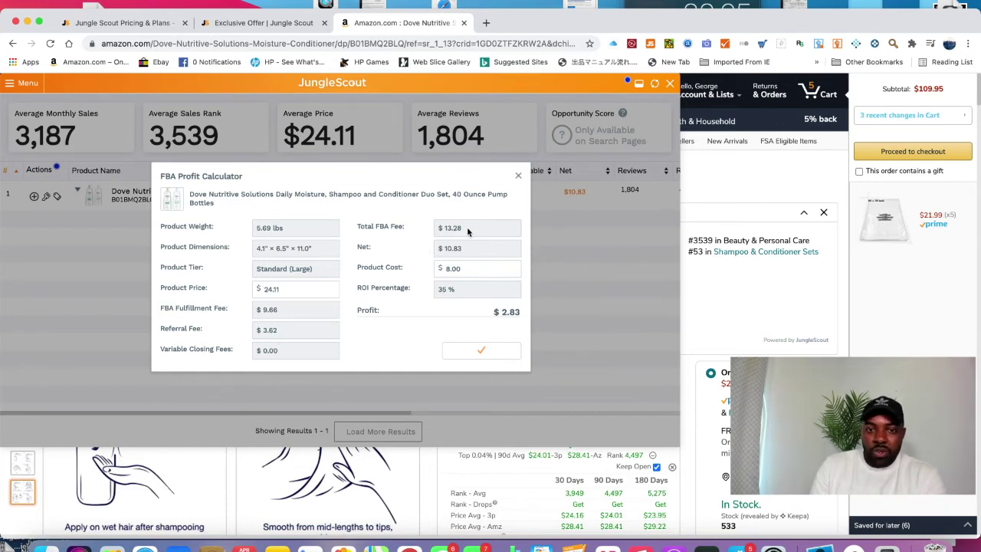
pyautogui.moveTo(466, 228); pyautogui.dragTo(429, 230)
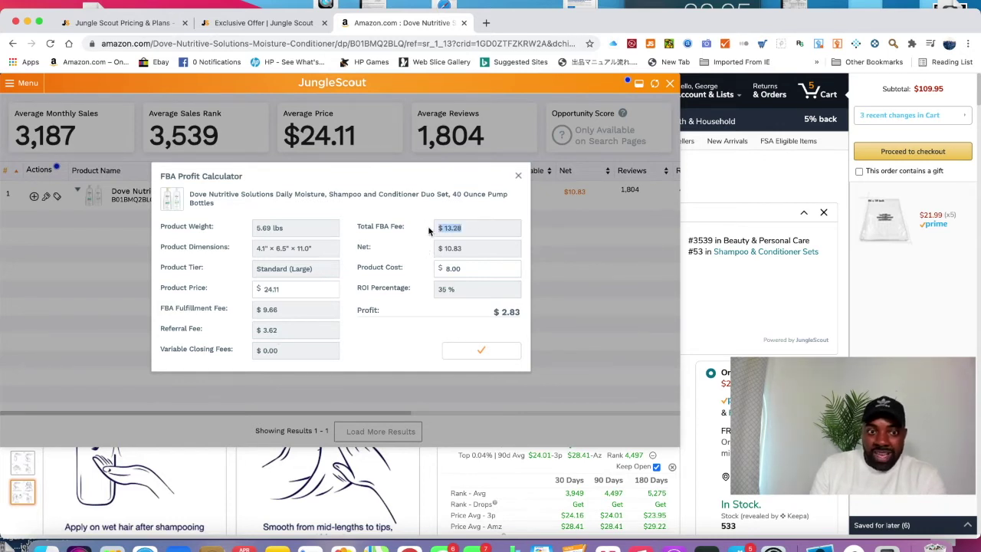
pyautogui.doubleClick(265, 289)
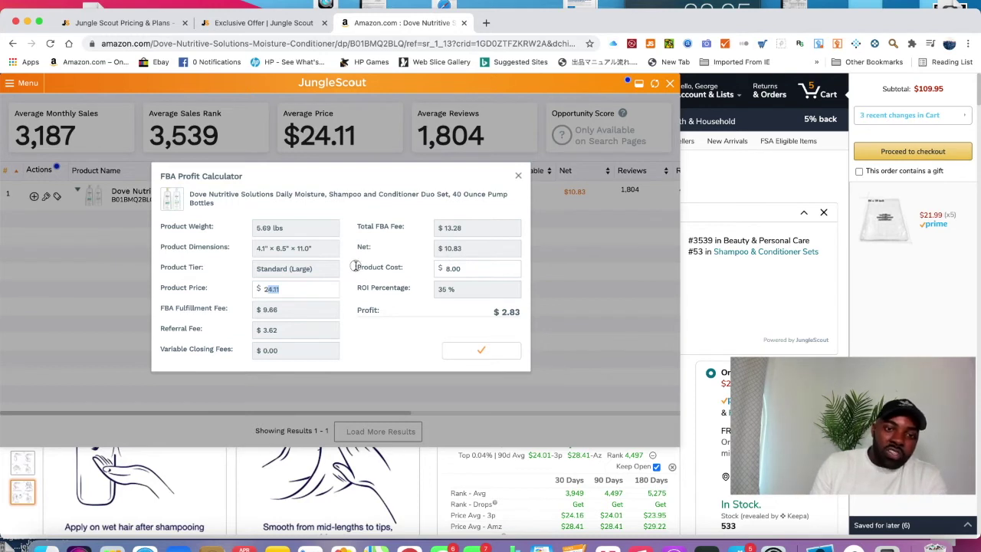
pyautogui.moveTo(357, 266); pyautogui.dragTo(405, 268)
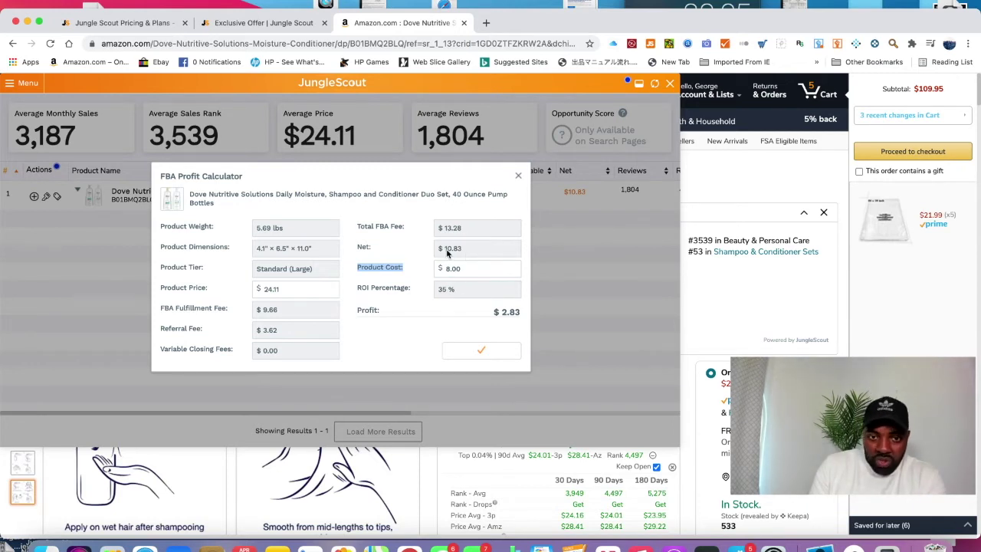
pyautogui.moveTo(468, 268); pyautogui.dragTo(429, 269)
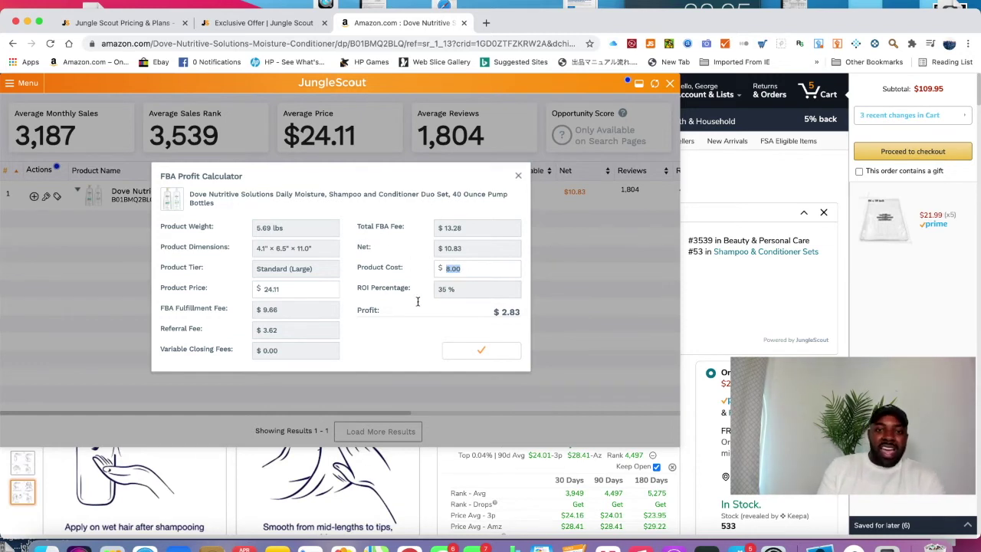
pyautogui.moveTo(355, 268); pyautogui.dragTo(397, 270)
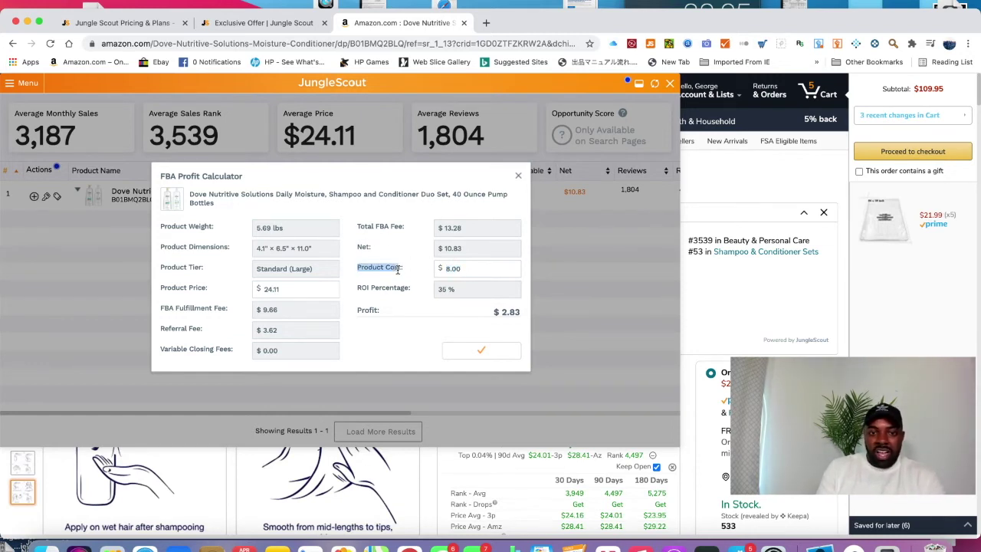
pyautogui.click(568, 289)
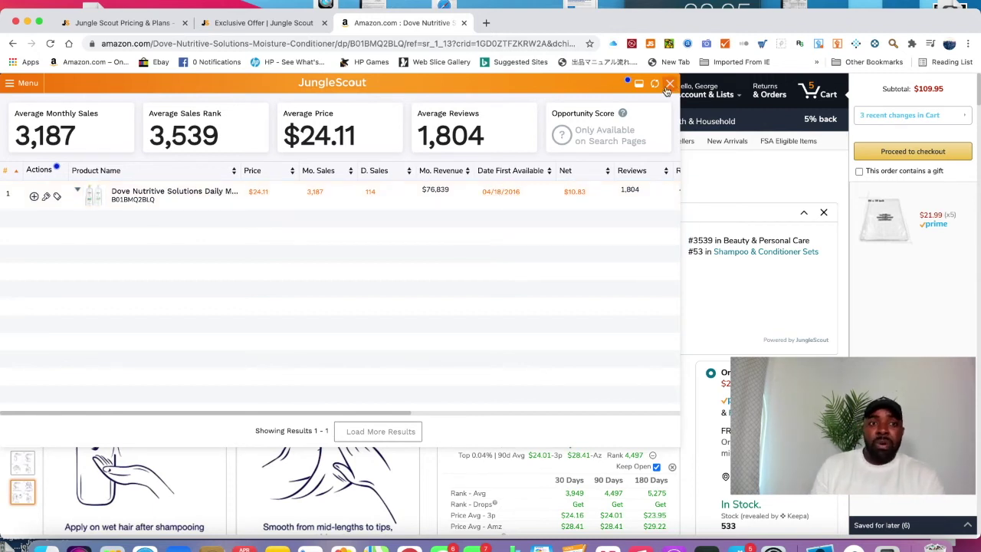
# Switch to the Jungle Scout Pricing & Plans tab: Basic $29, Suite $49, Professional $84 monthly, billed yearly
pyautogui.click(123, 27)
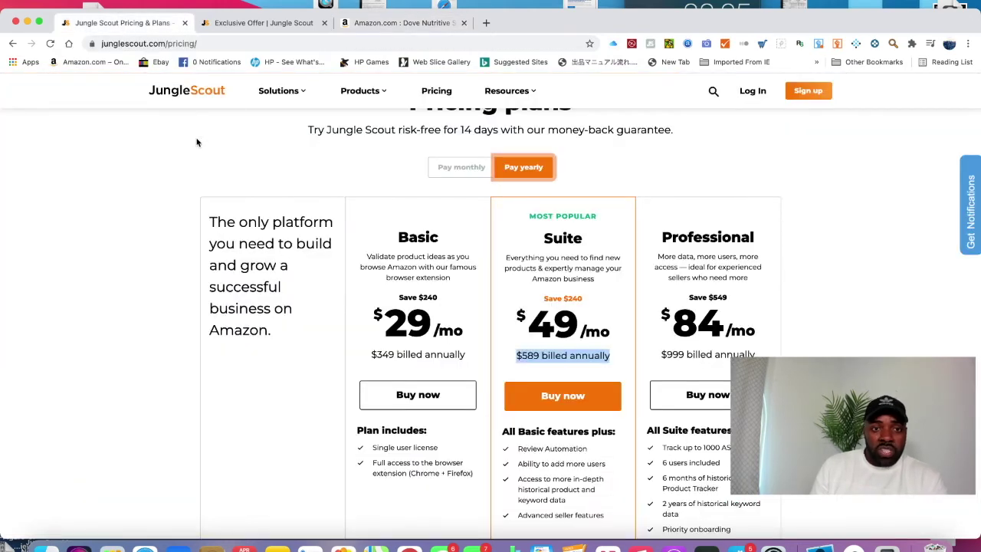
# Compare the plan prices under monthly billing, then return to yearly billing
pyautogui.scroll(3, 196, 143)
pyautogui.scroll(-3, 219, 213)
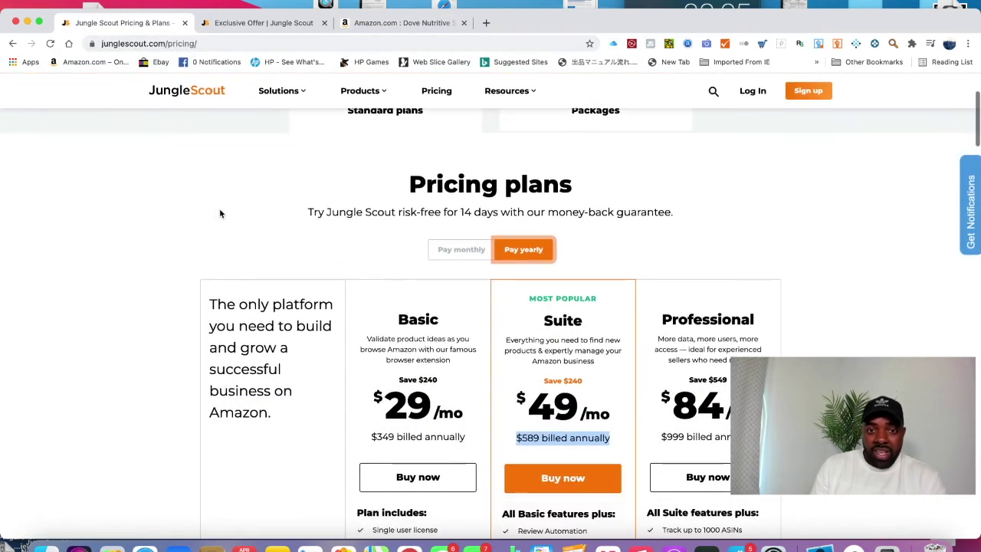
pyautogui.scroll(-2, 219, 213)
pyautogui.scroll(-1, 219, 213)
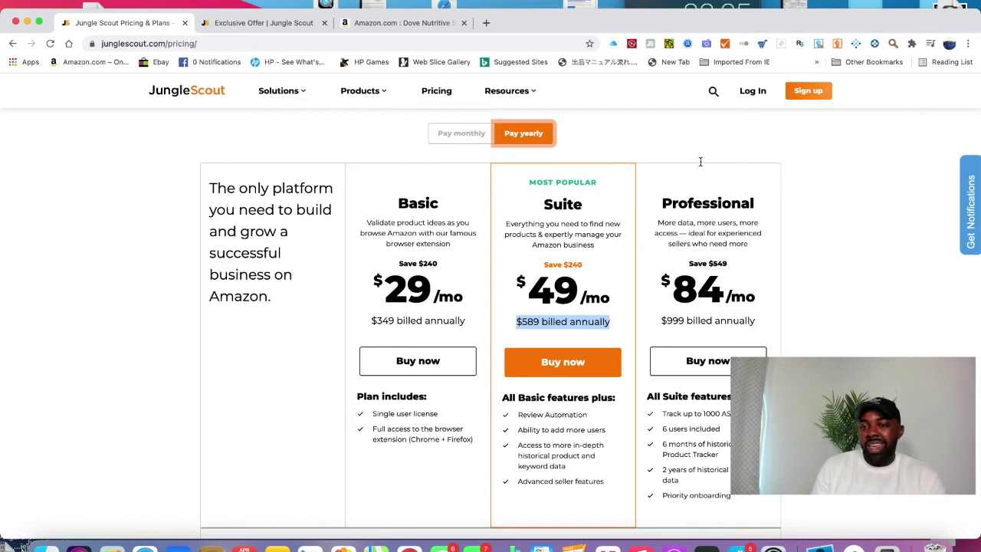
pyautogui.scroll(-1, 703, 281)
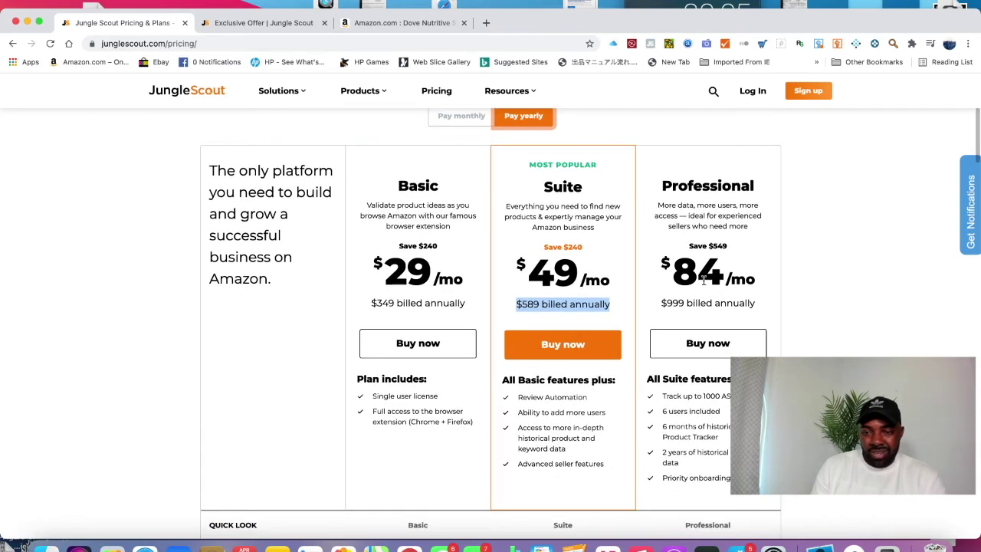
pyautogui.scroll(1, 705, 272)
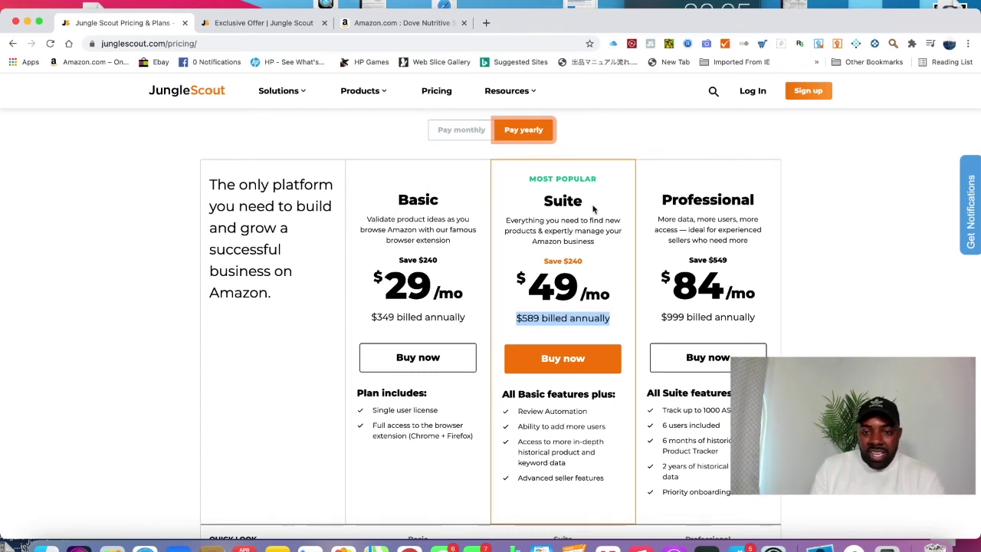
pyautogui.click(461, 130)
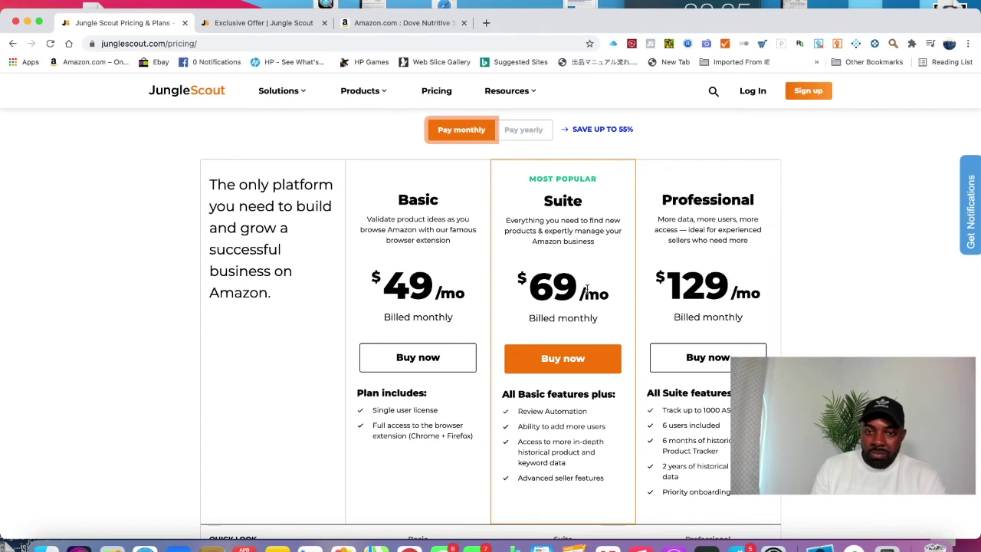
pyautogui.click(523, 129)
# Note the Suite plan's $589 annual total and view the Exclusive Offer subscription pricing
pyautogui.moveTo(610, 318); pyautogui.dragTo(512, 319)
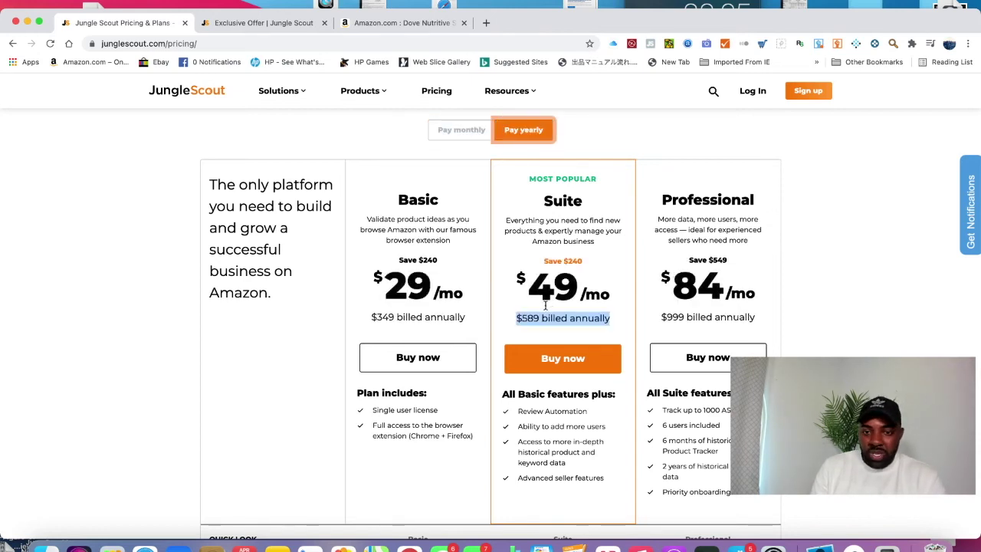
pyautogui.click(534, 326)
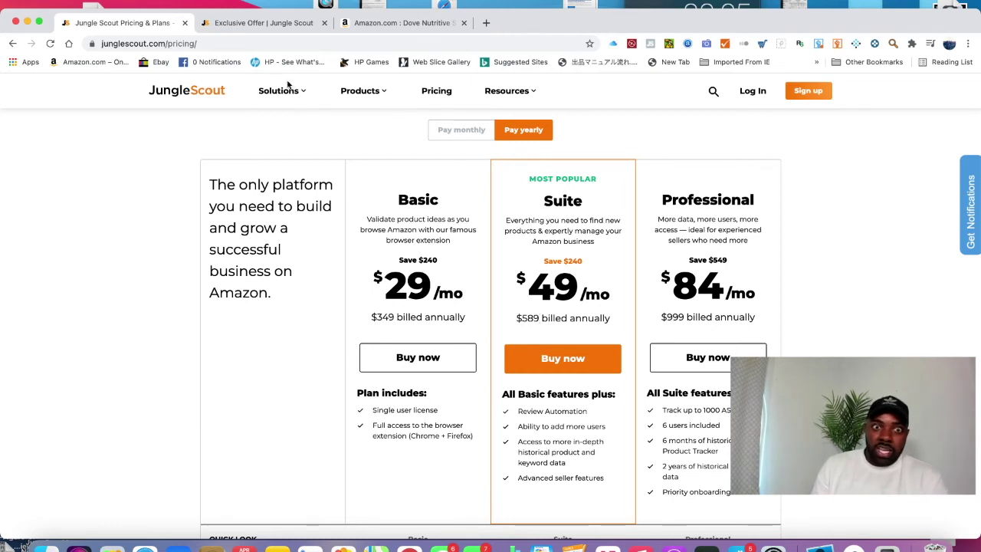
pyautogui.click(281, 28)
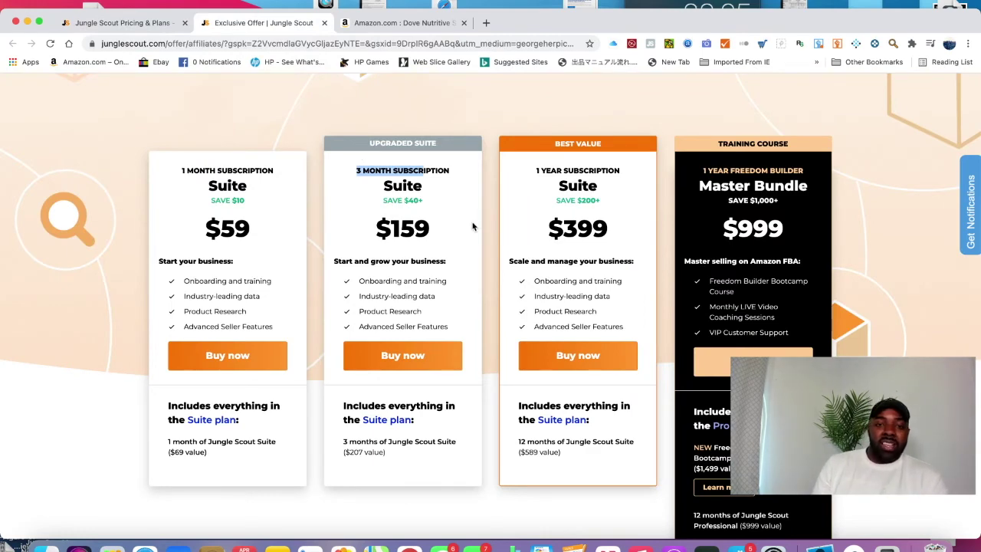
pyautogui.scroll(3, 473, 226)
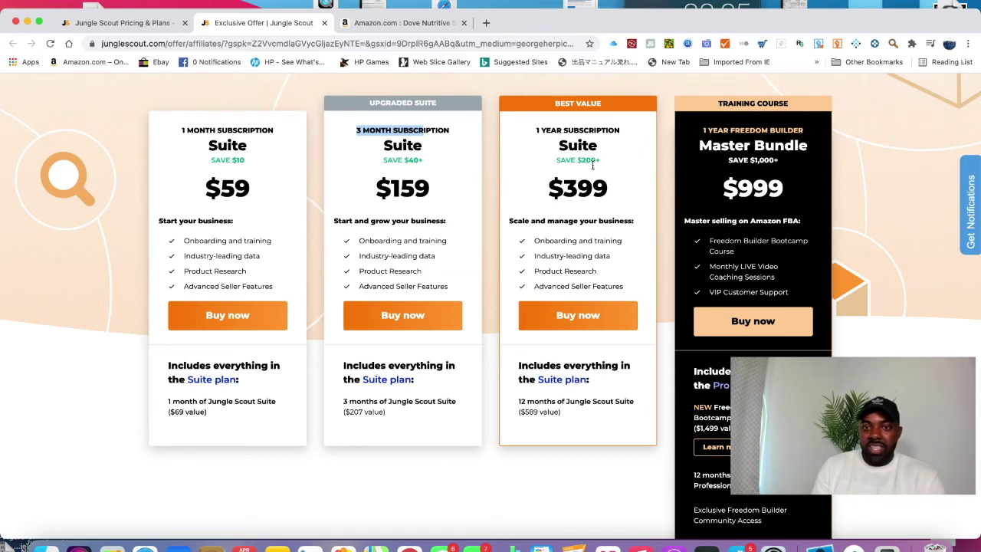
pyautogui.moveTo(564, 187); pyautogui.dragTo(614, 192)
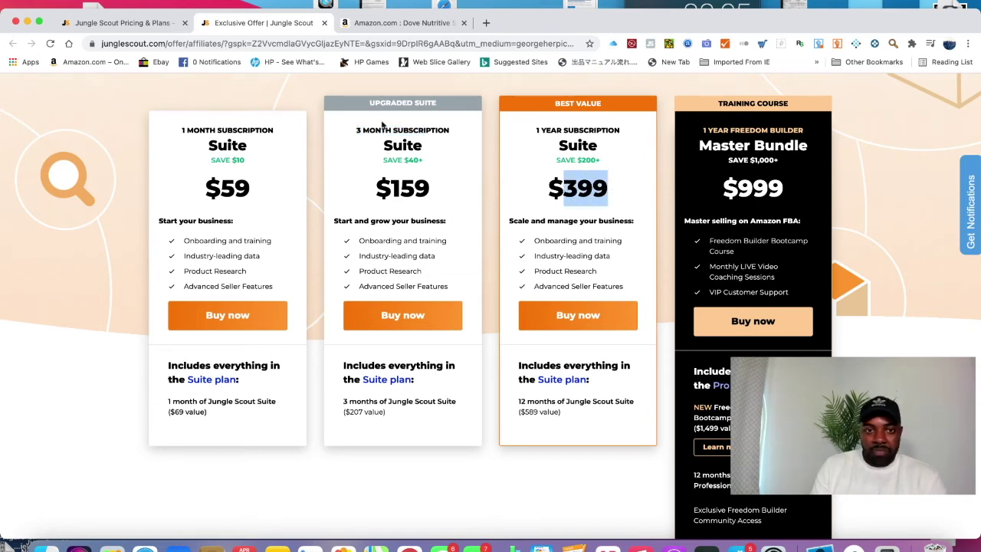
pyautogui.click(130, 22)
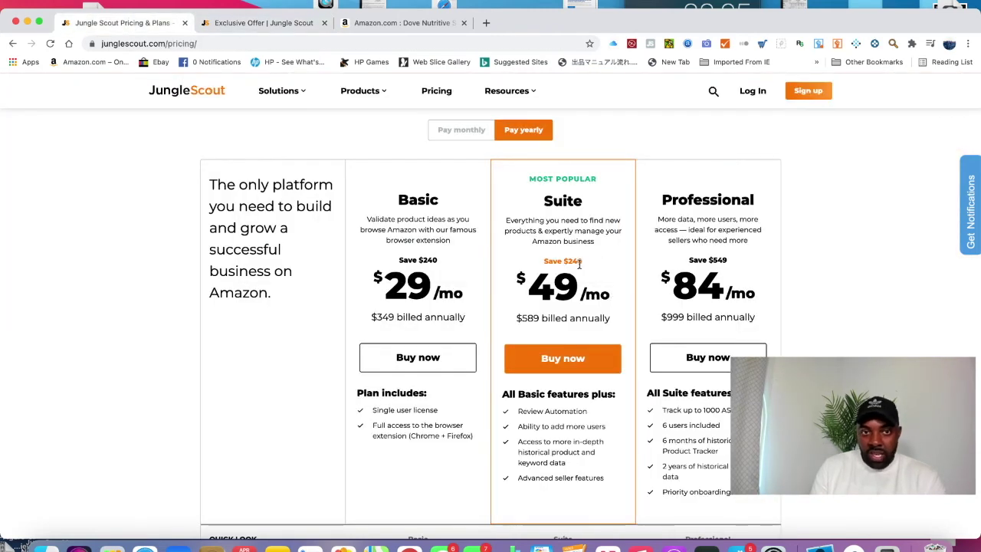
pyautogui.click(296, 24)
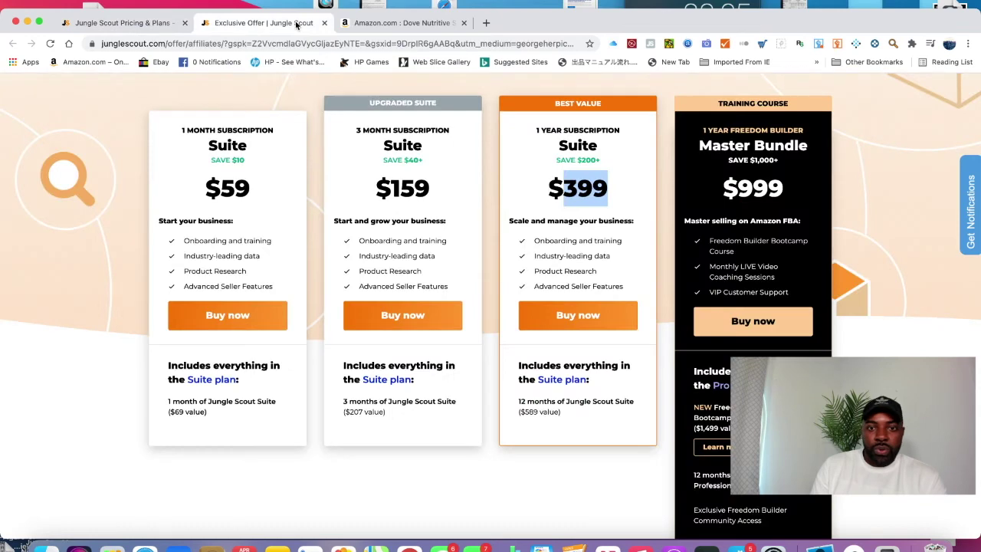
pyautogui.click(92, 23)
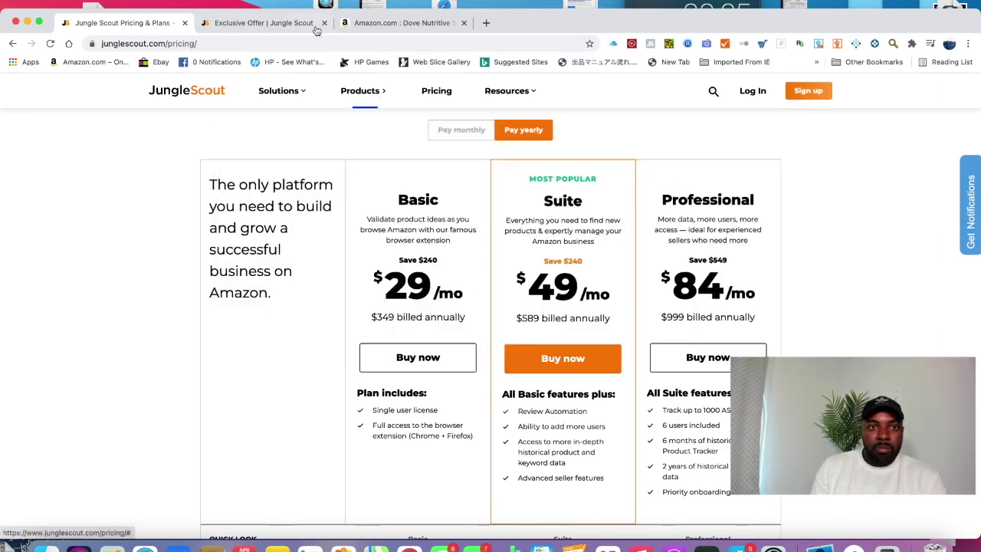
pyautogui.click(289, 24)
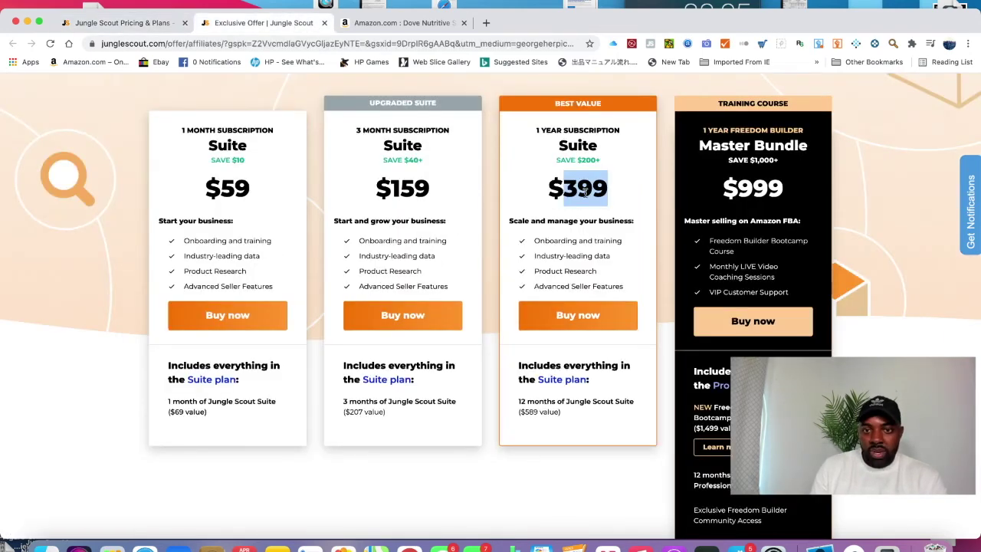
# Work the $399 yearly offer out to 33.25 a month, then return to Suite's $49/mo pricing page
pyautogui.click(886, 547)
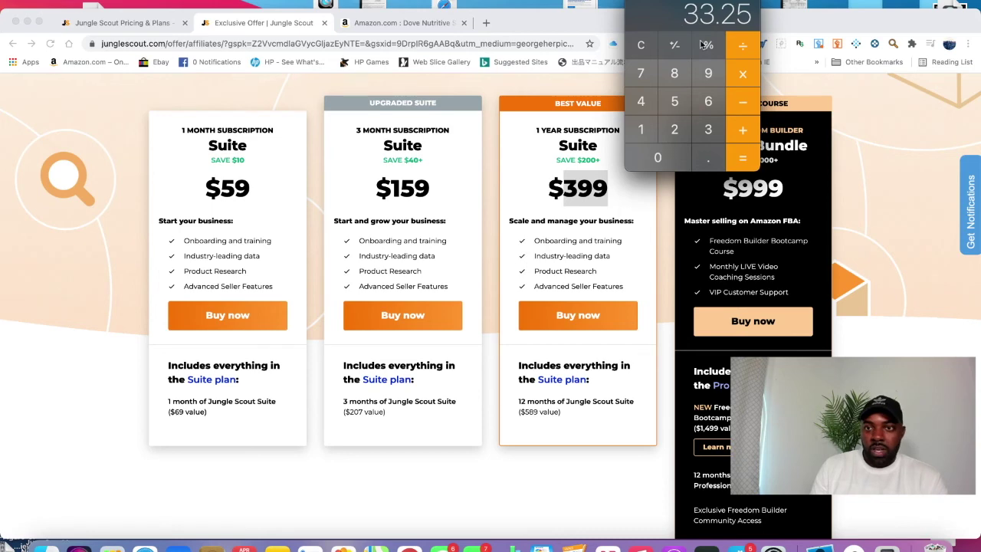
pyautogui.click(139, 16)
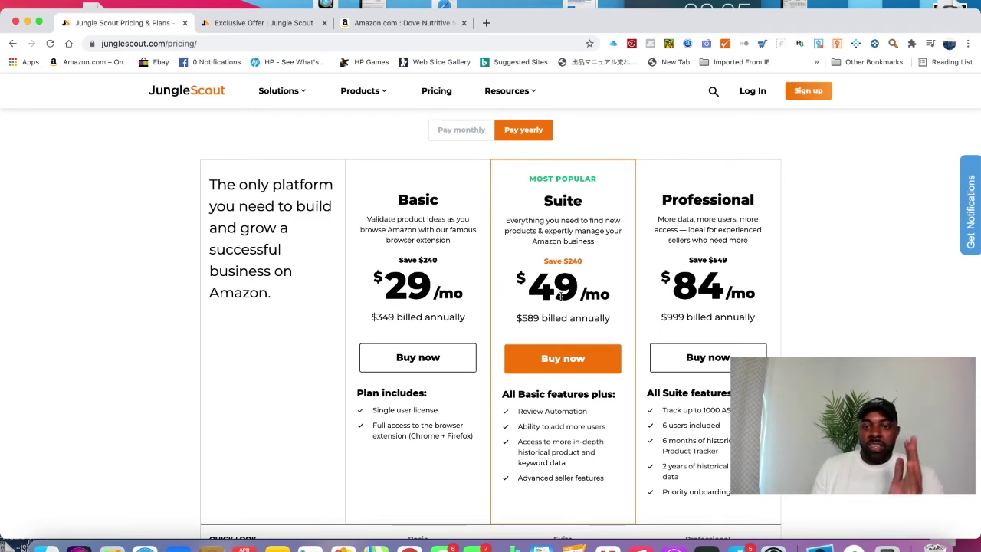
# Review the Exclusive Offer's $399 yearly Suite against the standard pricing plans
pyautogui.click(283, 26)
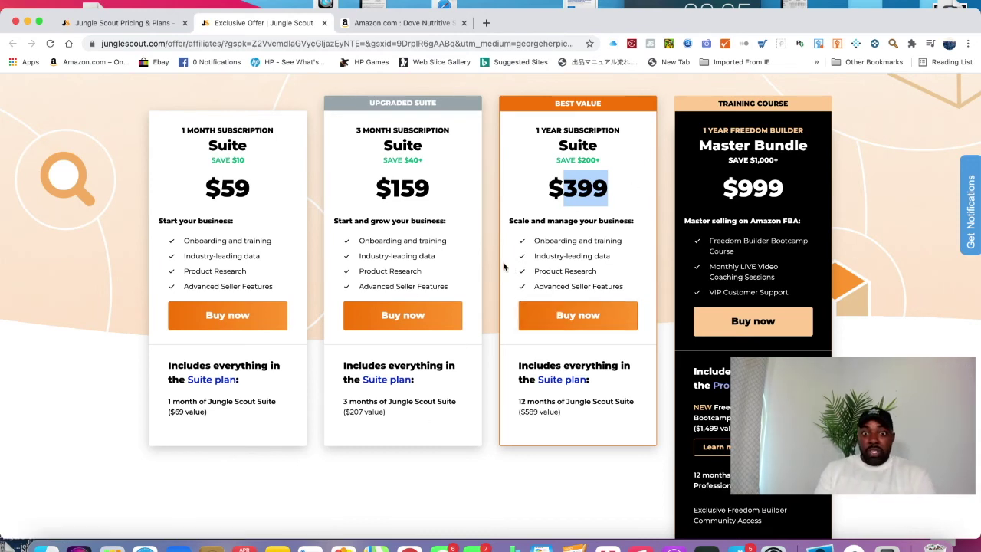
pyautogui.click(556, 207)
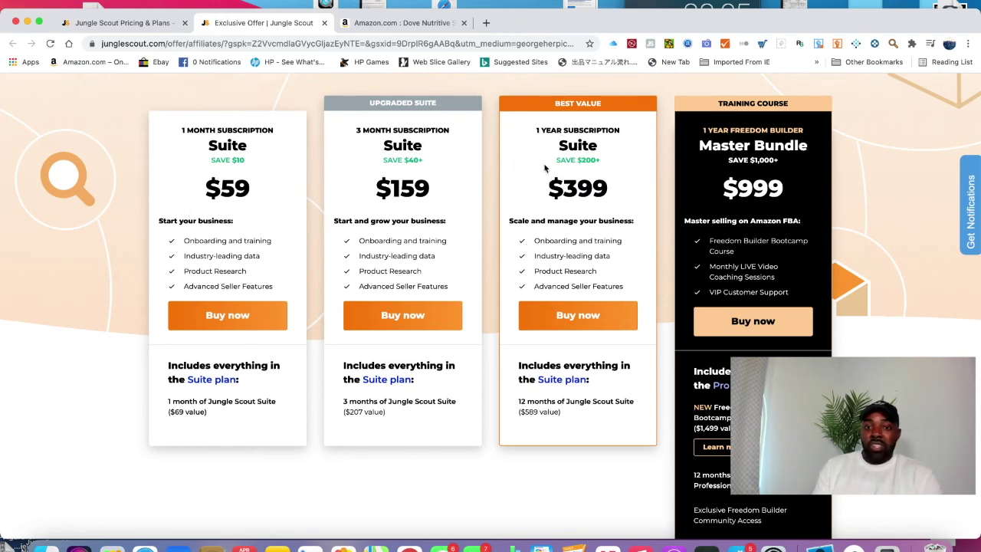
pyautogui.click(115, 22)
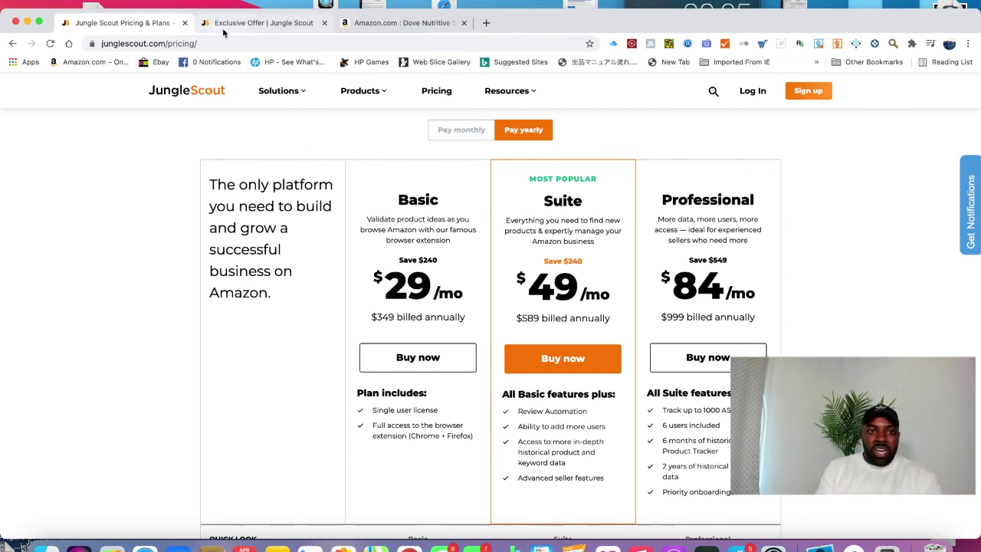
# Compare the Exclusive Offer, standard pricing and Dove product pages, finishing on the Exclusive Offer
pyautogui.click(266, 23)
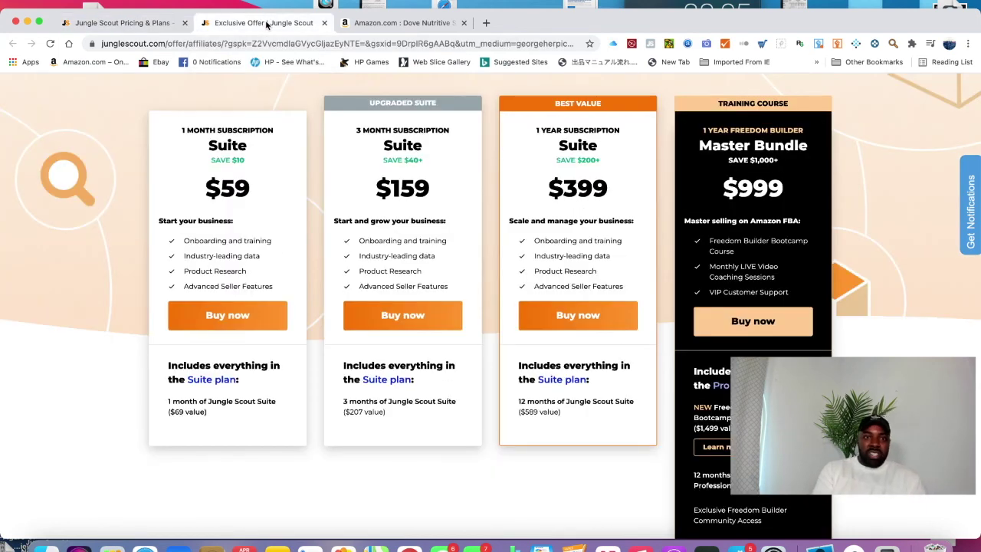
pyautogui.click(413, 24)
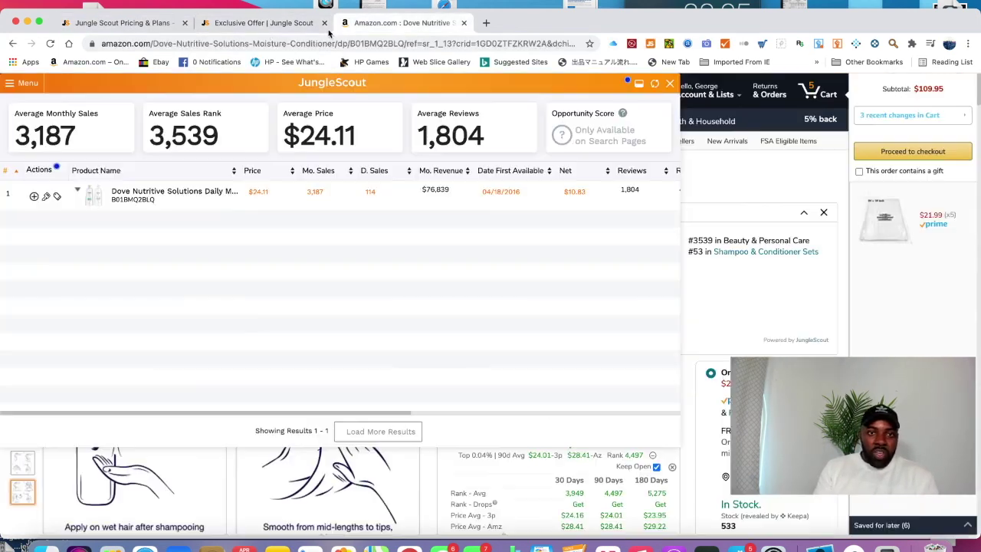
pyautogui.click(263, 25)
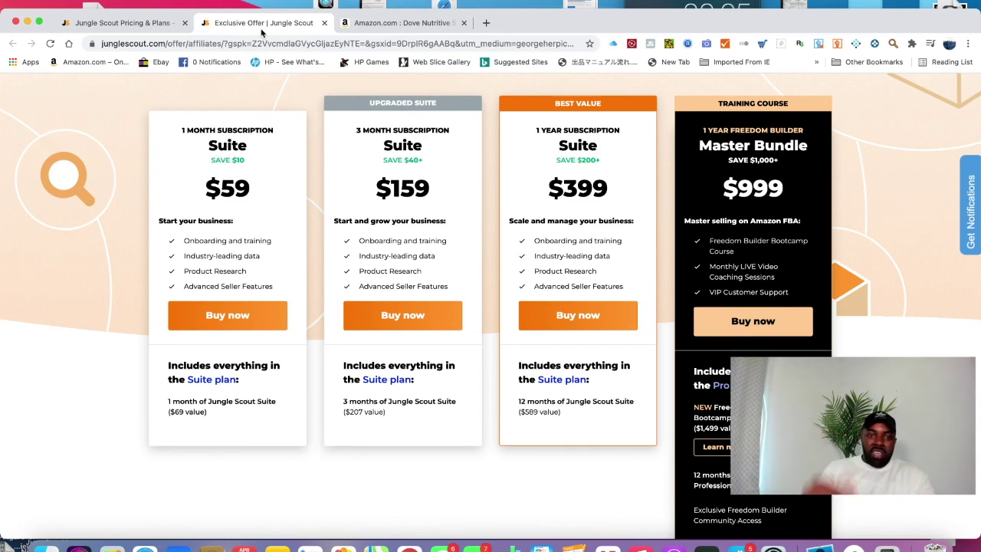
pyautogui.click(132, 23)
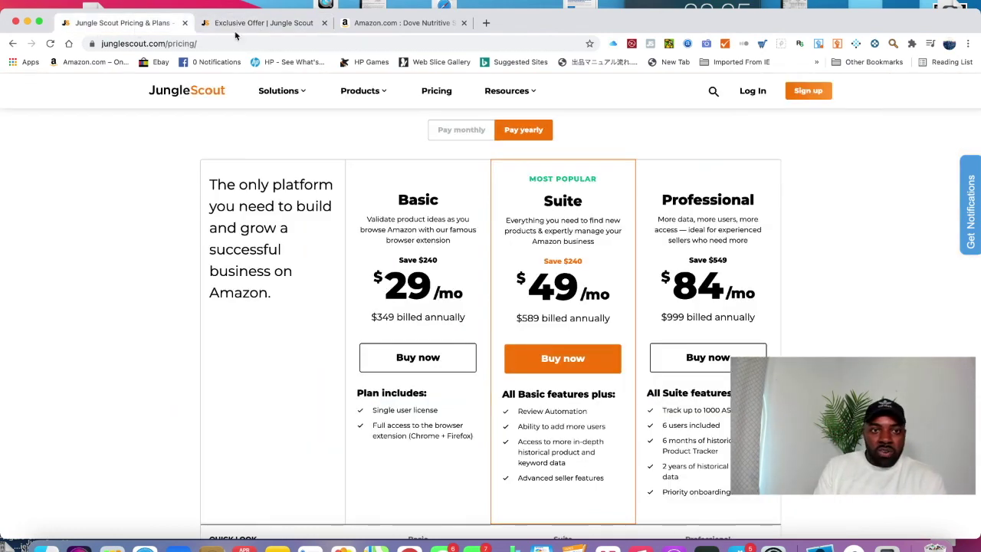
pyautogui.click(268, 25)
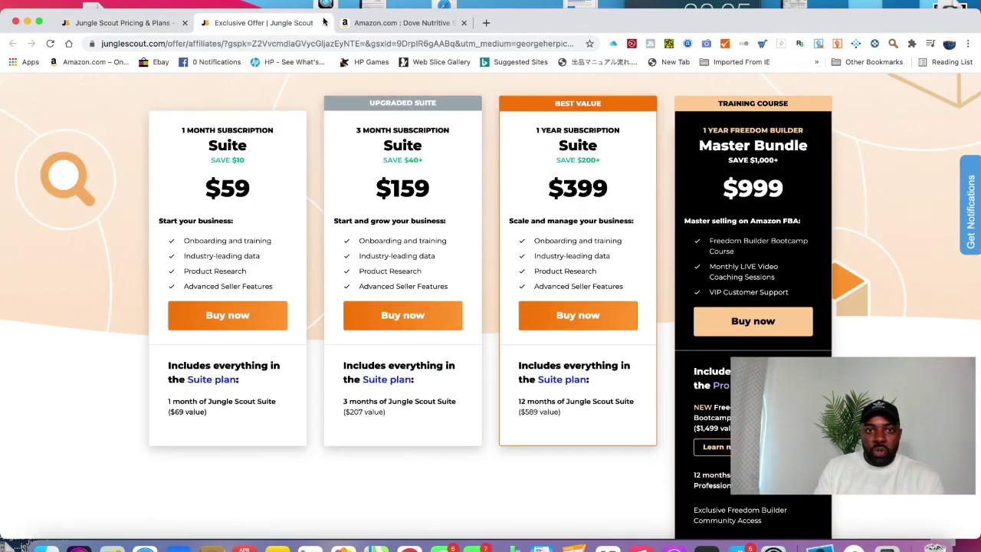
pyautogui.click(385, 27)
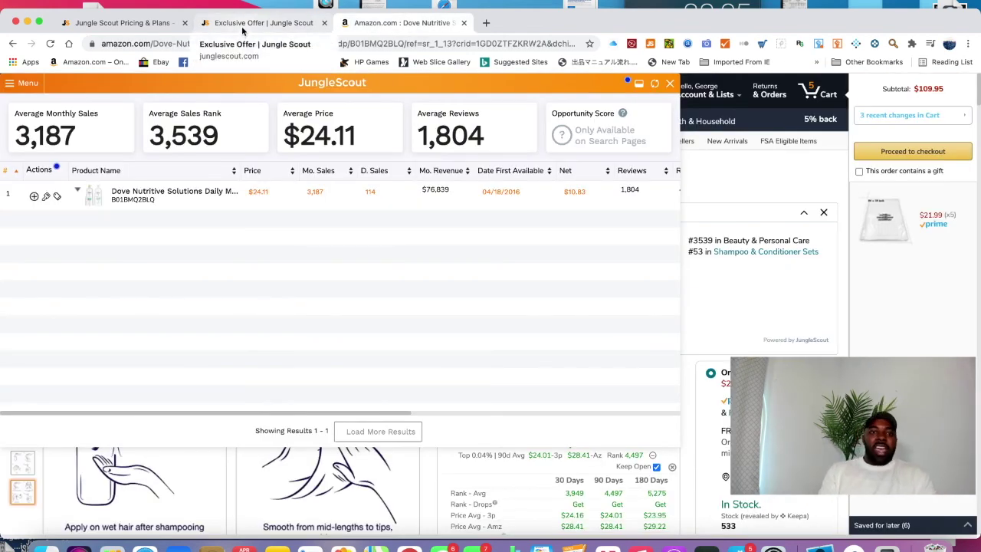
pyautogui.click(248, 26)
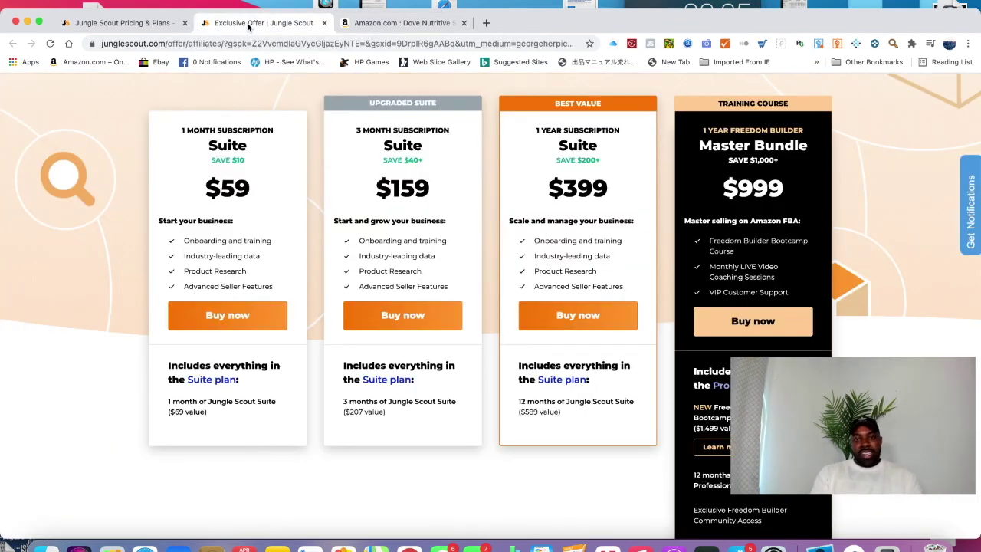